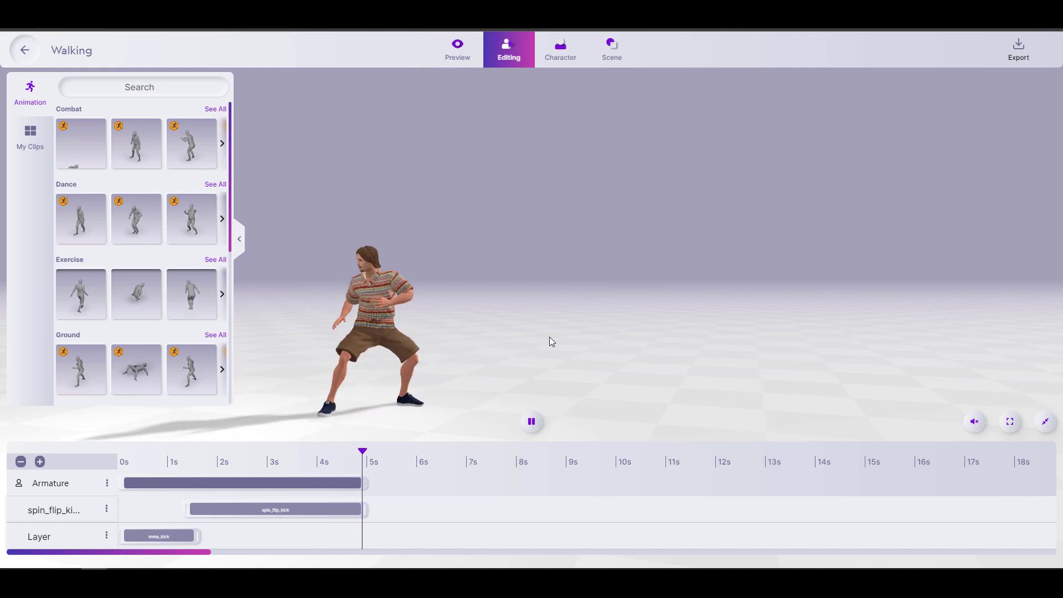
- Scroll down and back up through the Animation library categories while the layered clips play
scroll(203, 223, down, 1)
scroll(194, 244, down, 5)
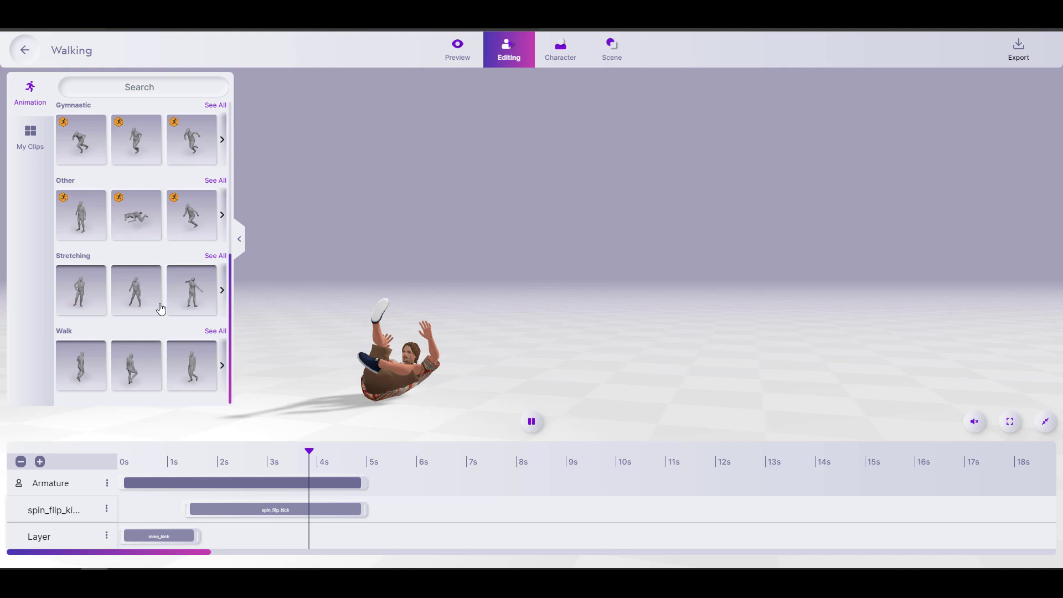
scroll(163, 309, up, 5)
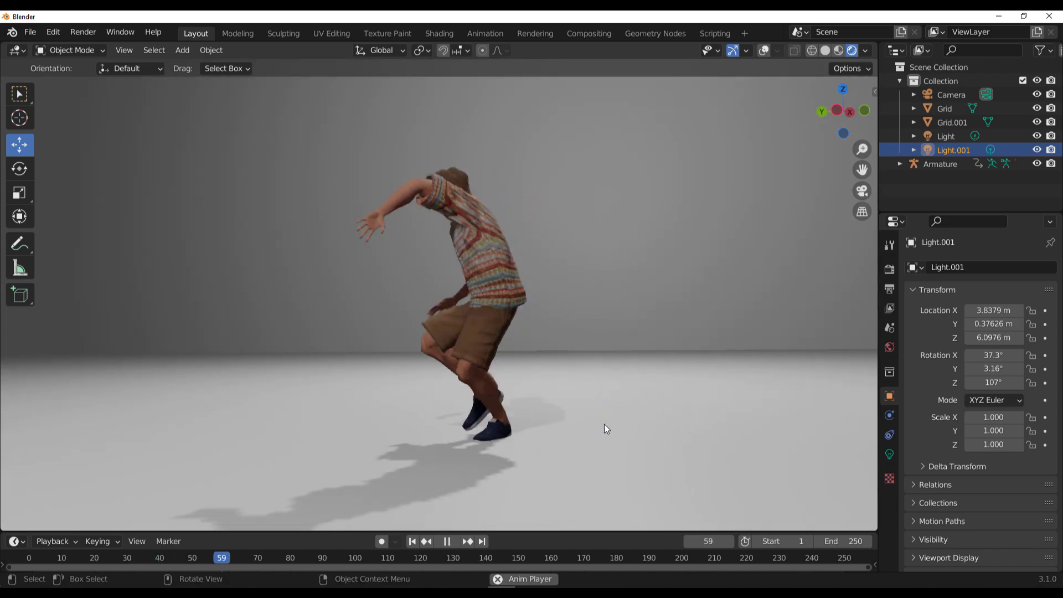
- Select the Grid floor object in Blender's Outliner
click(578, 430)
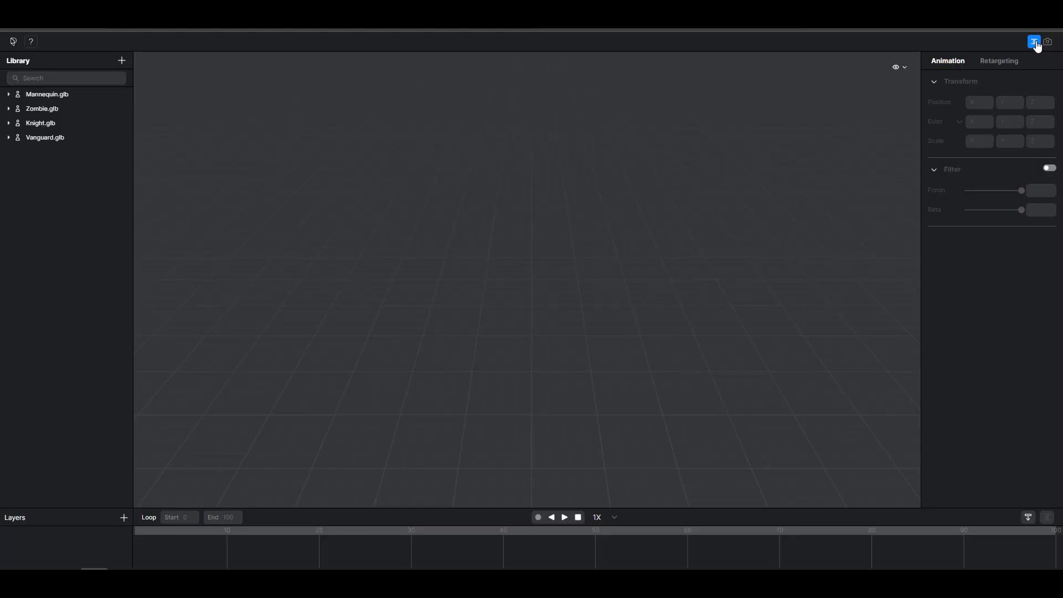
- Import the rooftop walking video, extract its motion and name it 'Walking'
click(122, 60)
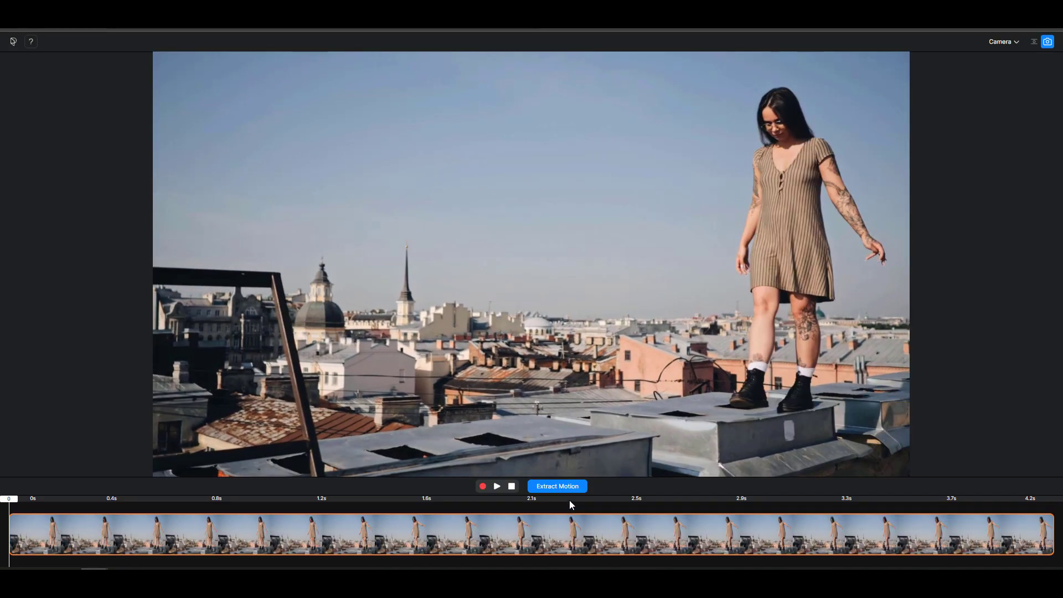
click(498, 486)
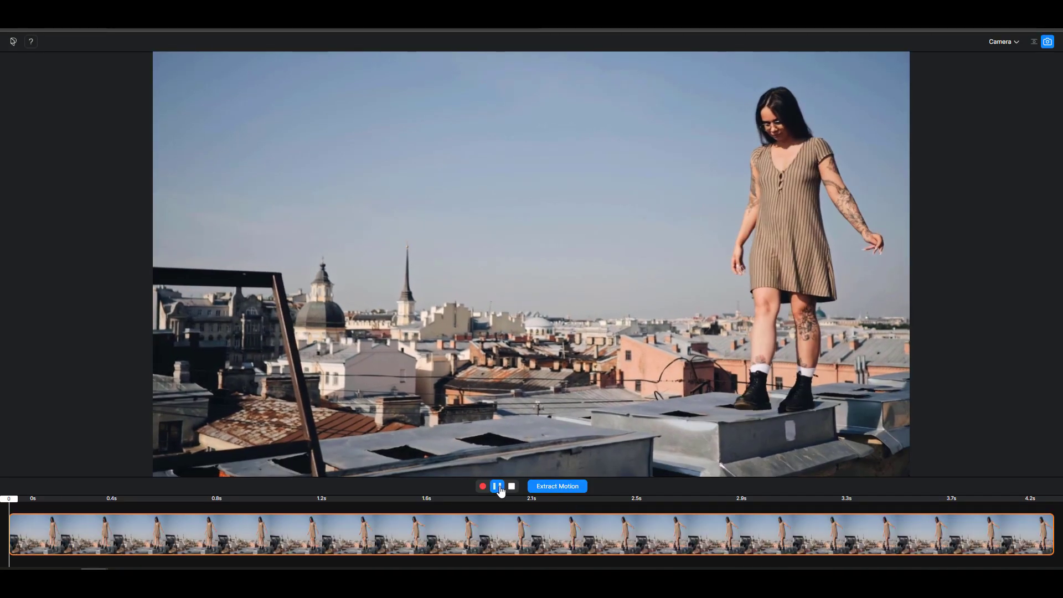
click(534, 487)
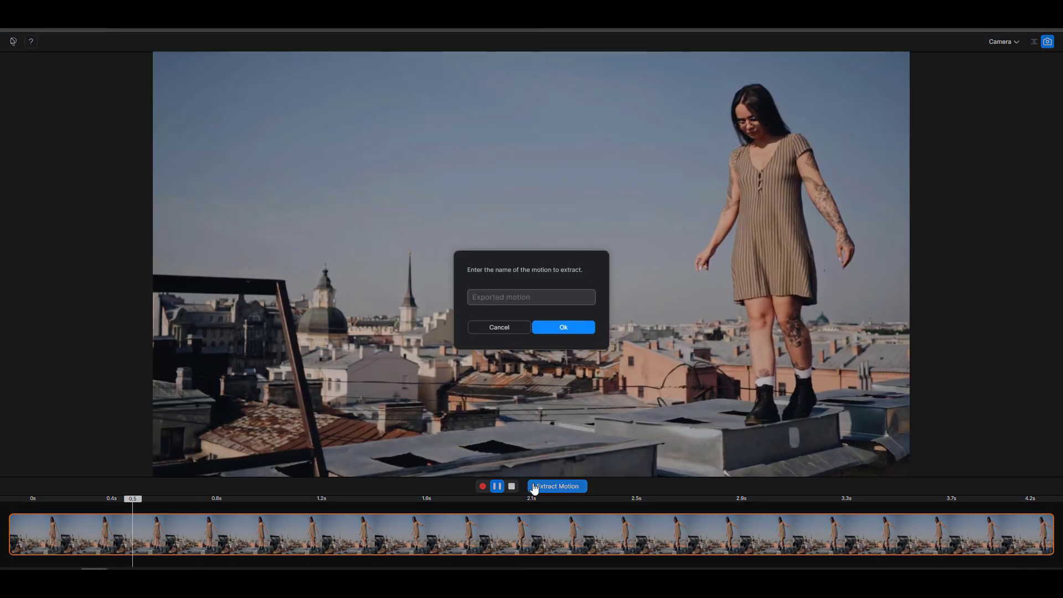
text(Walking)
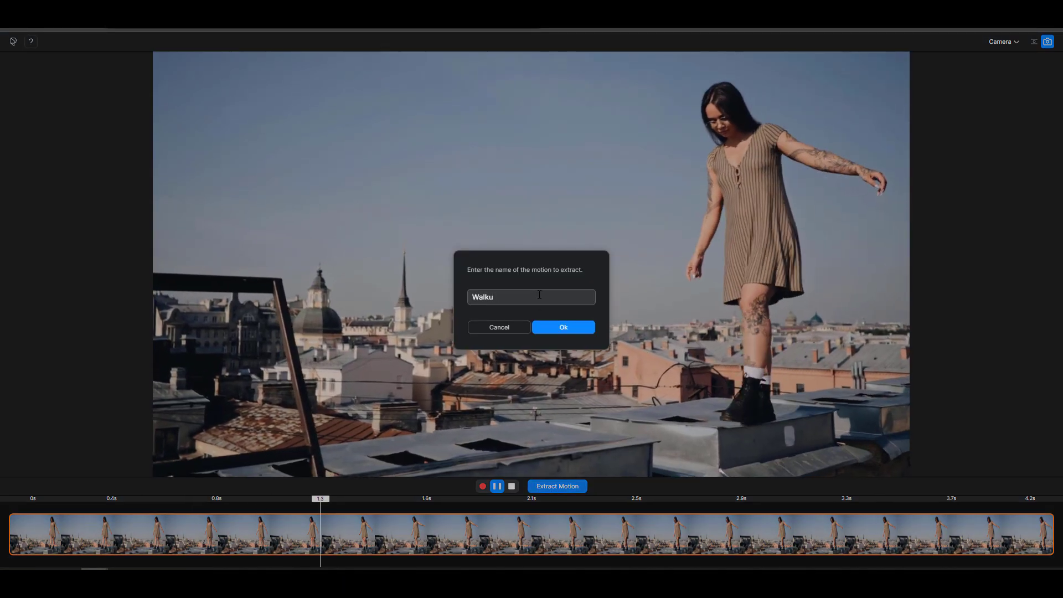
click(571, 329)
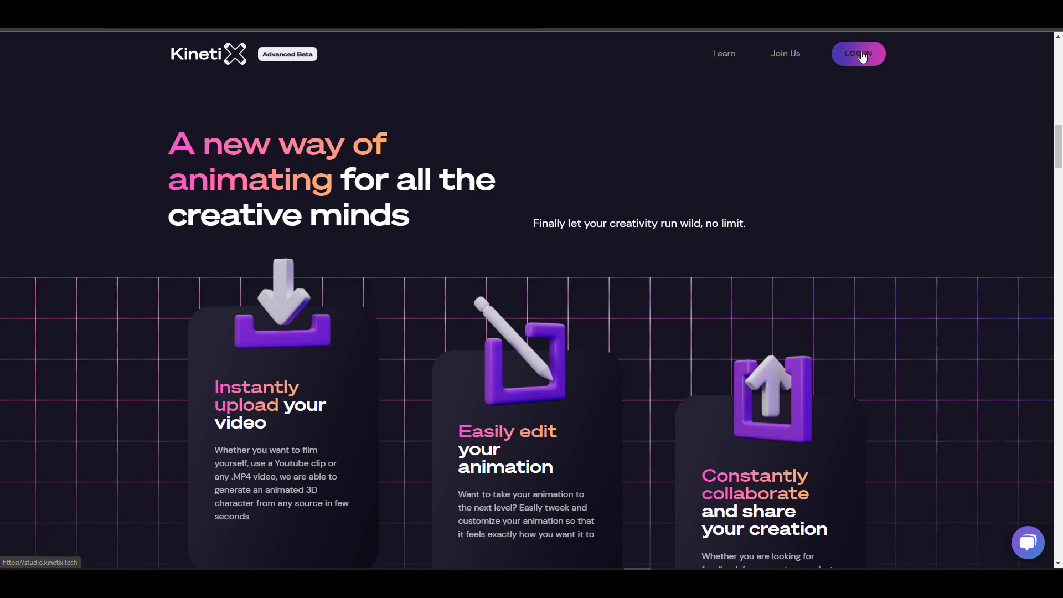
scroll(822, 208, down, 8)
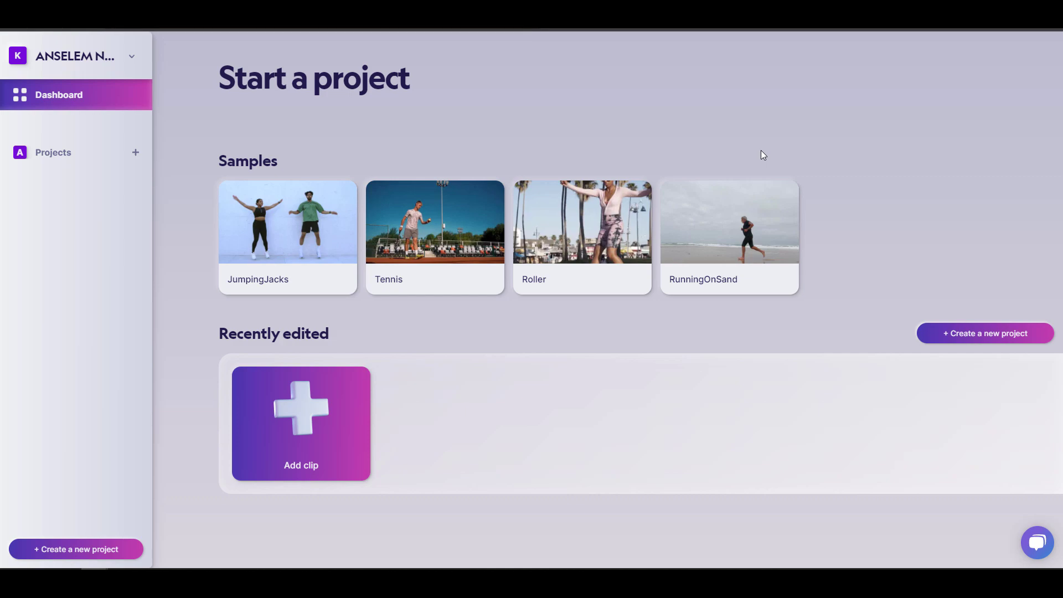
click(310, 224)
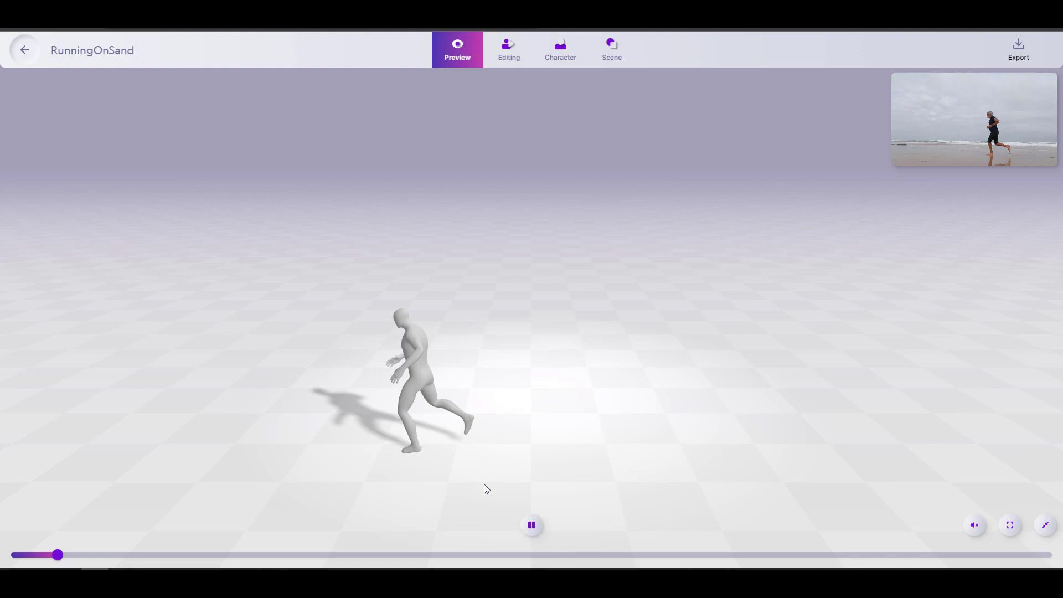
drag(484, 485, 528, 445)
drag(438, 439, 460, 428)
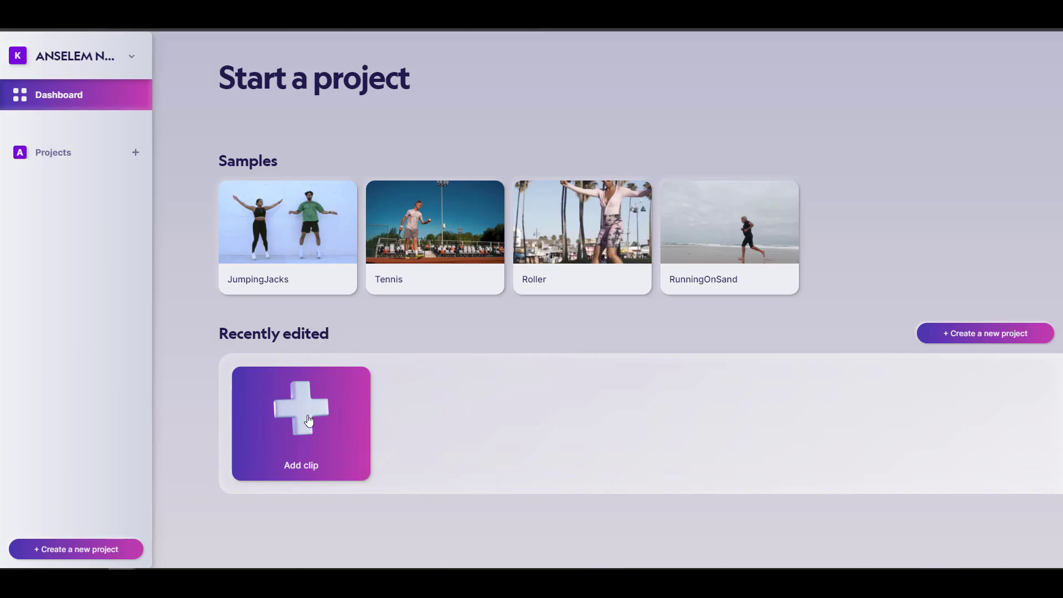
- Upload and import Walking.mp4 as a new clip, then open the resulting Walking project
click(299, 441)
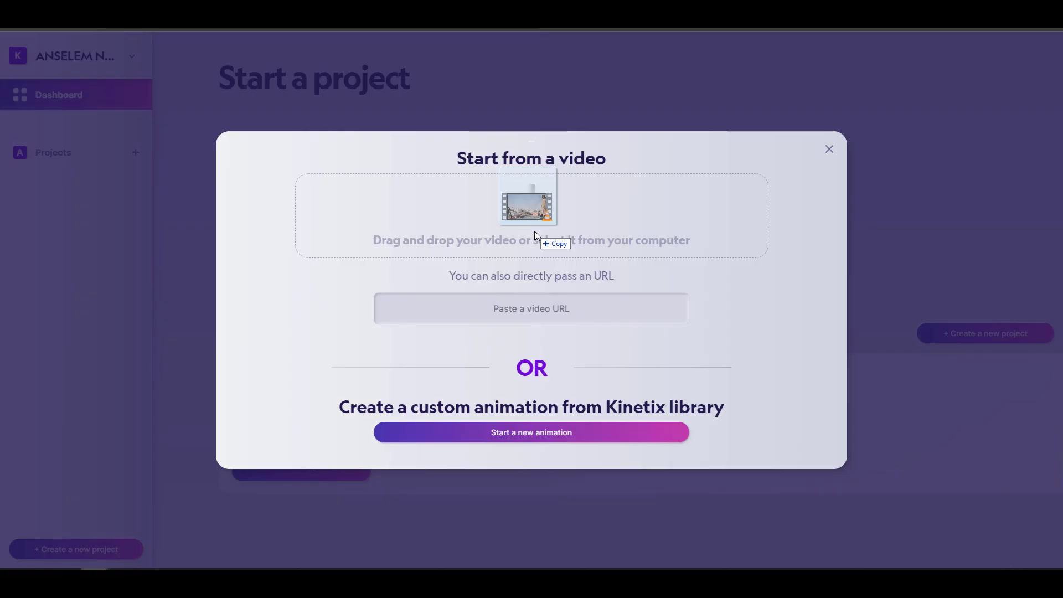
drag(502, 228, 502, 228)
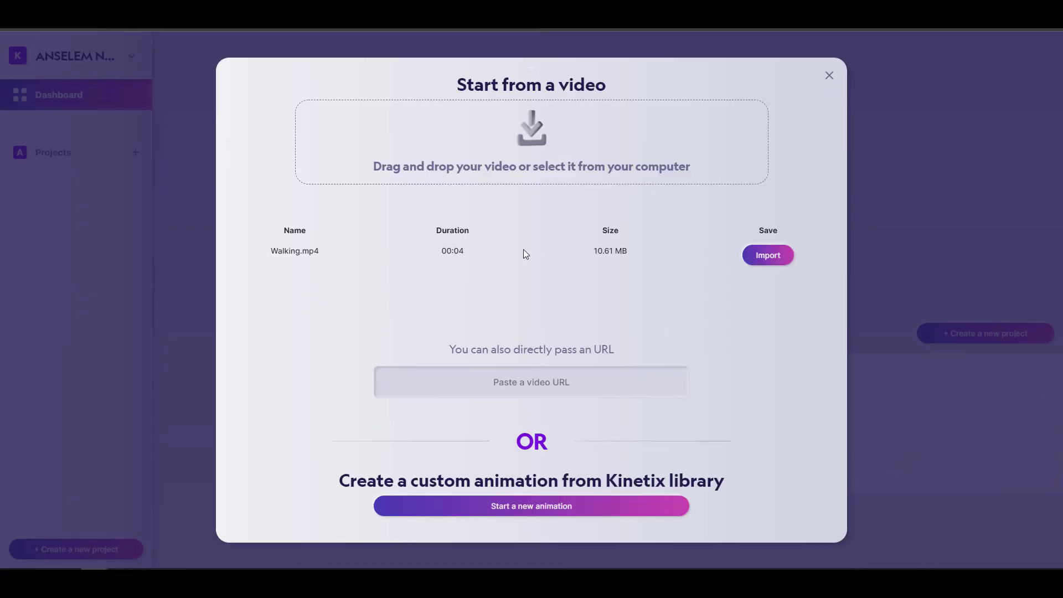
click(772, 257)
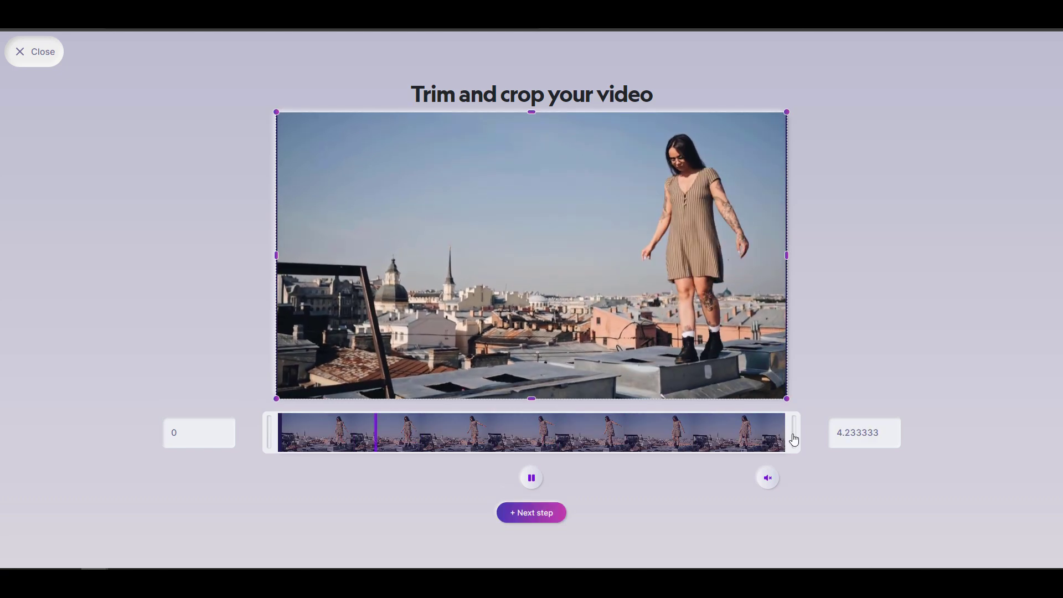
click(531, 513)
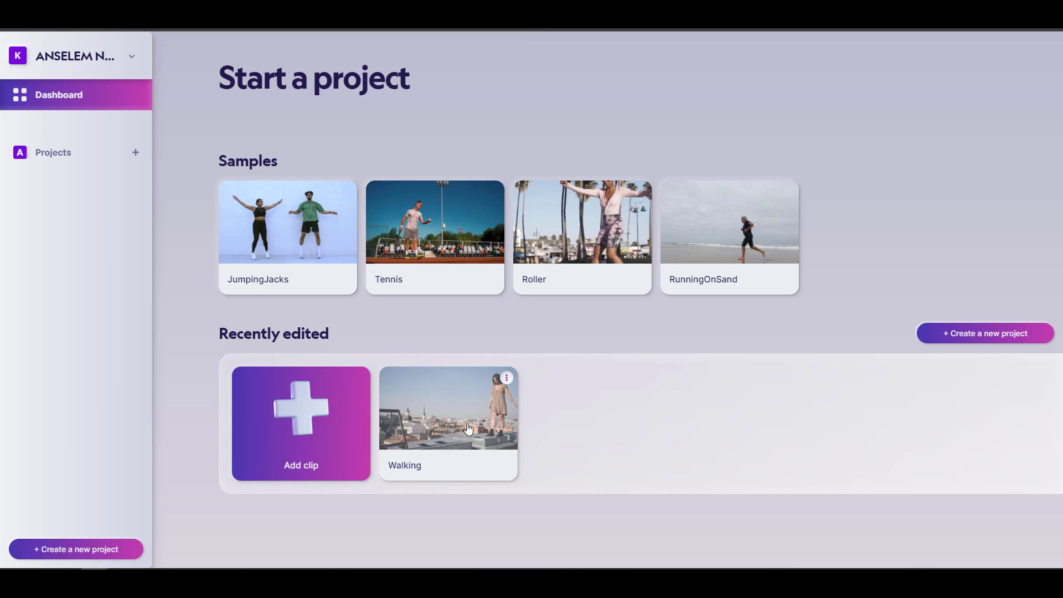
click(468, 429)
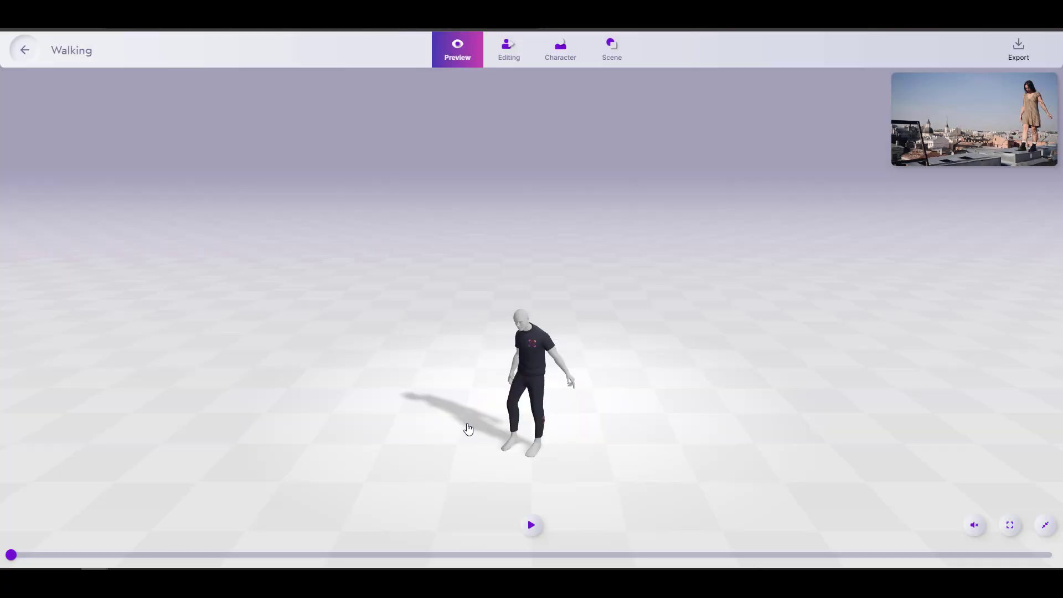
- Orbit closer to the Walking character, play and pause its motion repeatedly, then open Export
drag(468, 429, 649, 369)
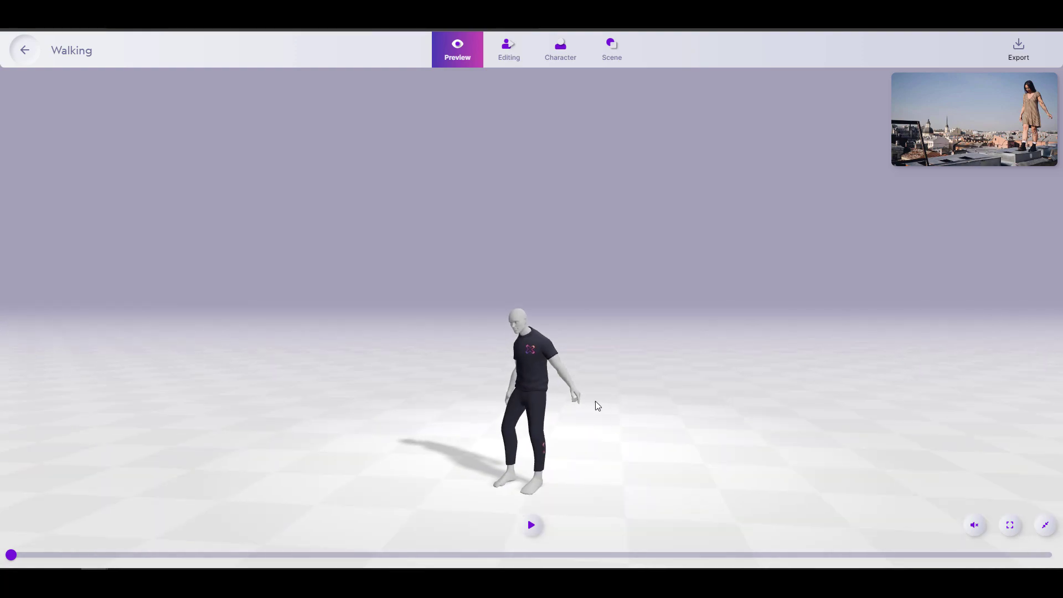
click(534, 528)
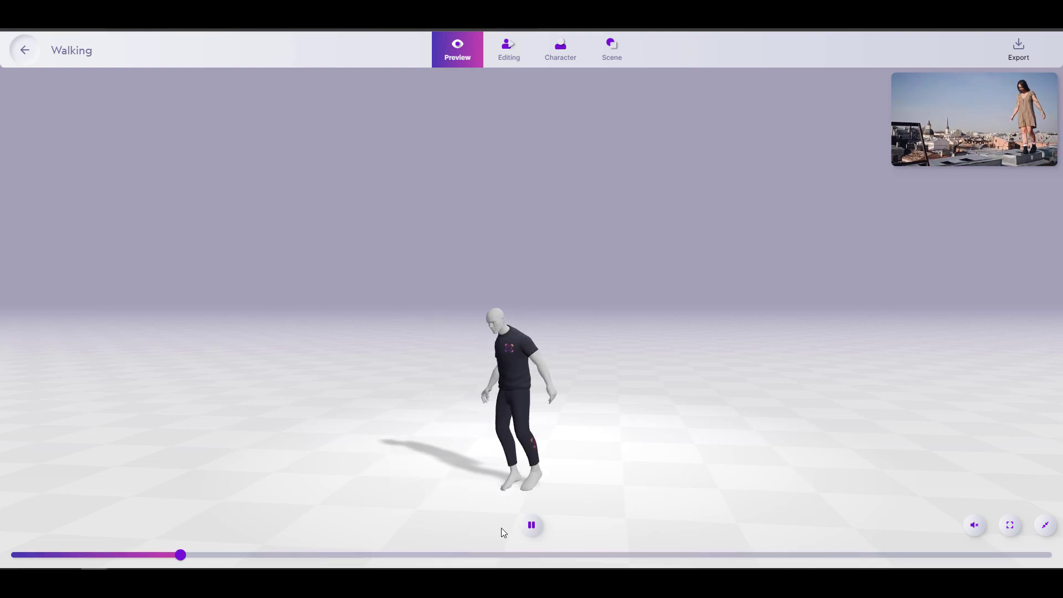
click(530, 531)
scroll(542, 459, up, 2)
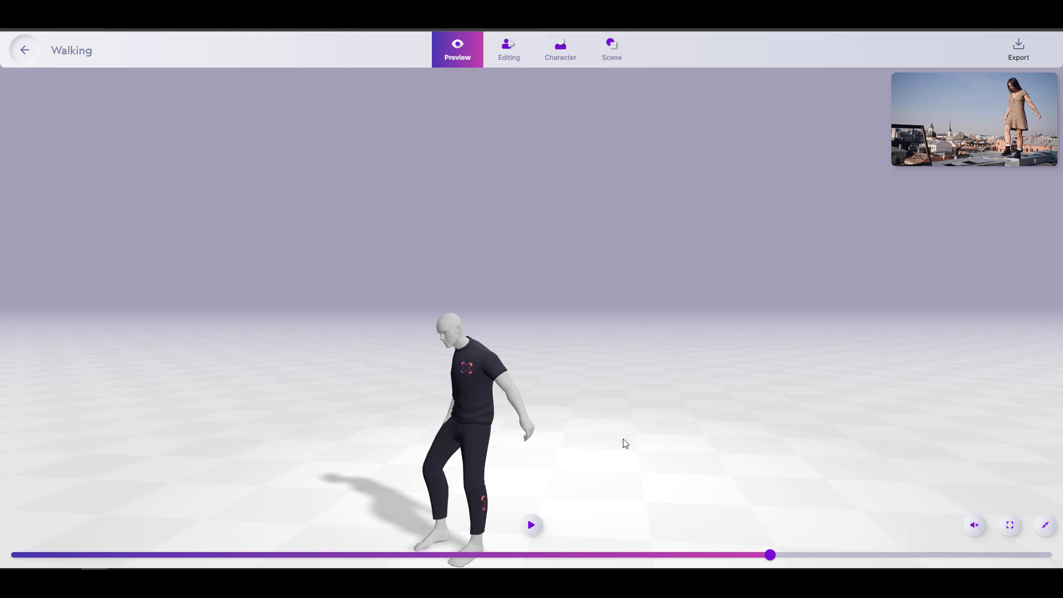
click(534, 532)
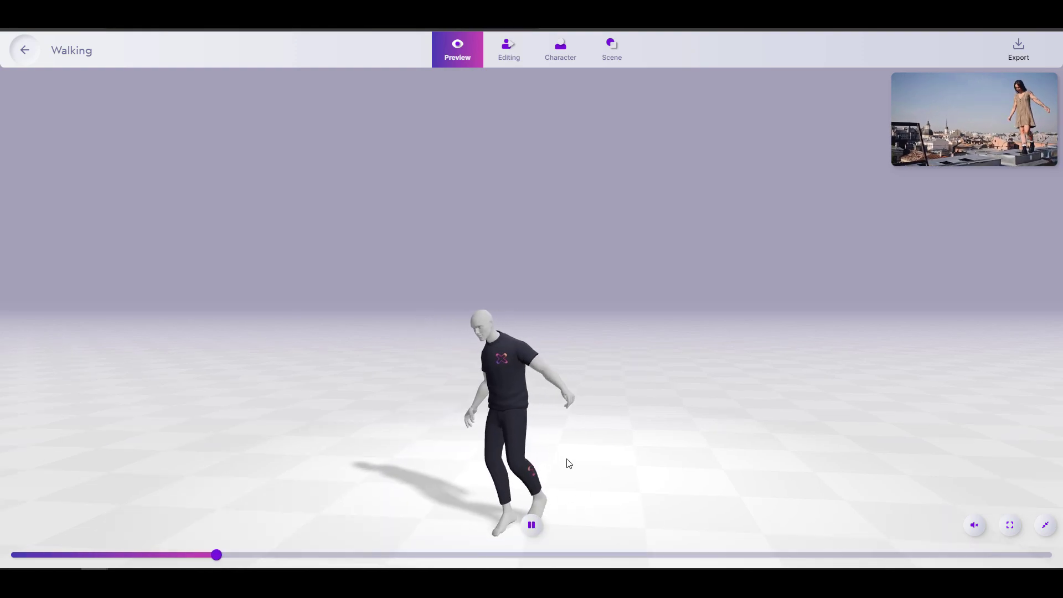
click(536, 527)
click(535, 527)
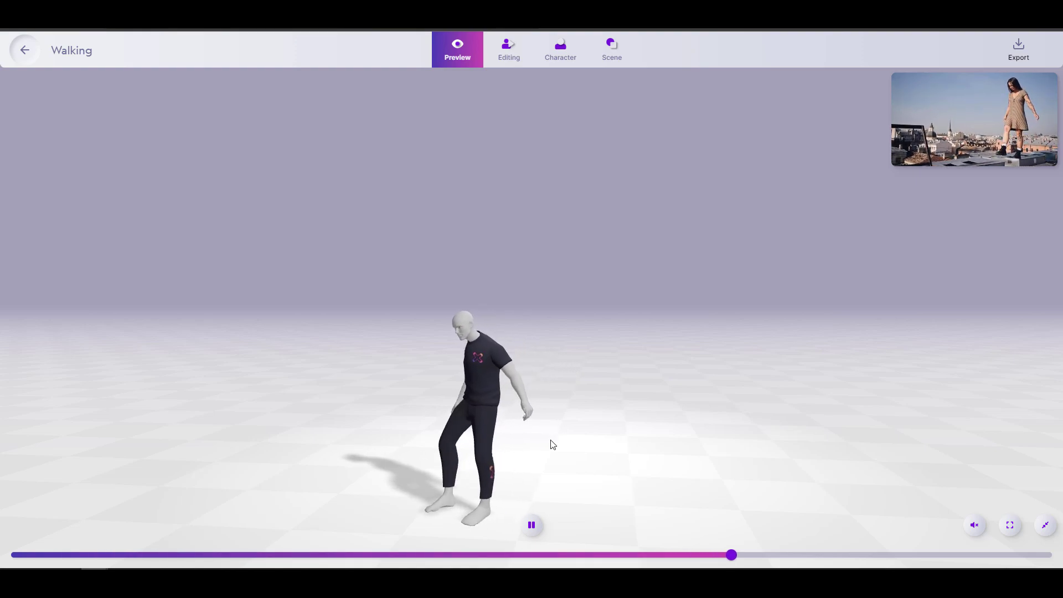
click(539, 529)
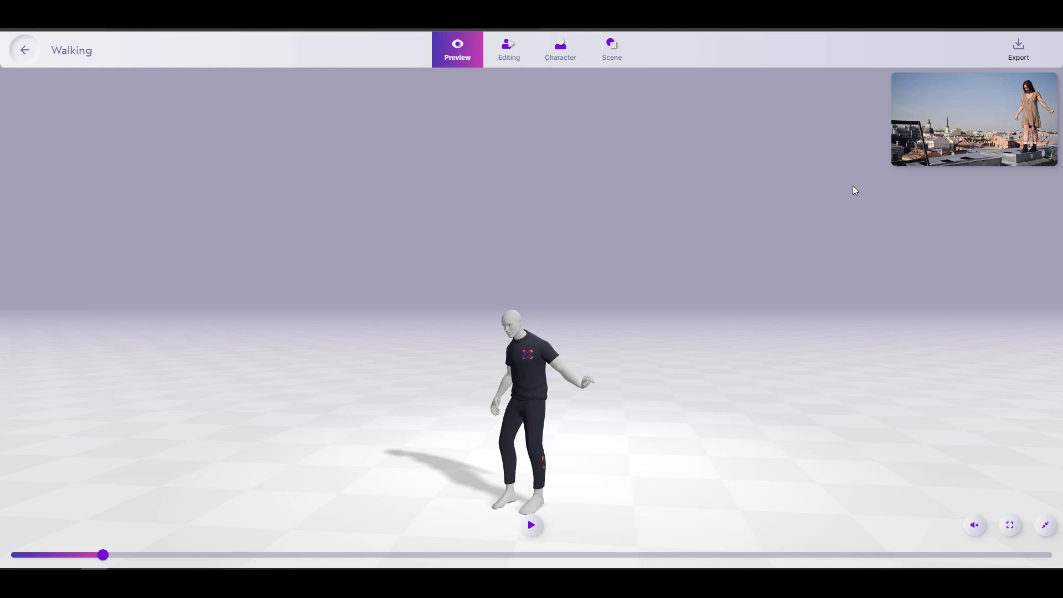
click(1022, 49)
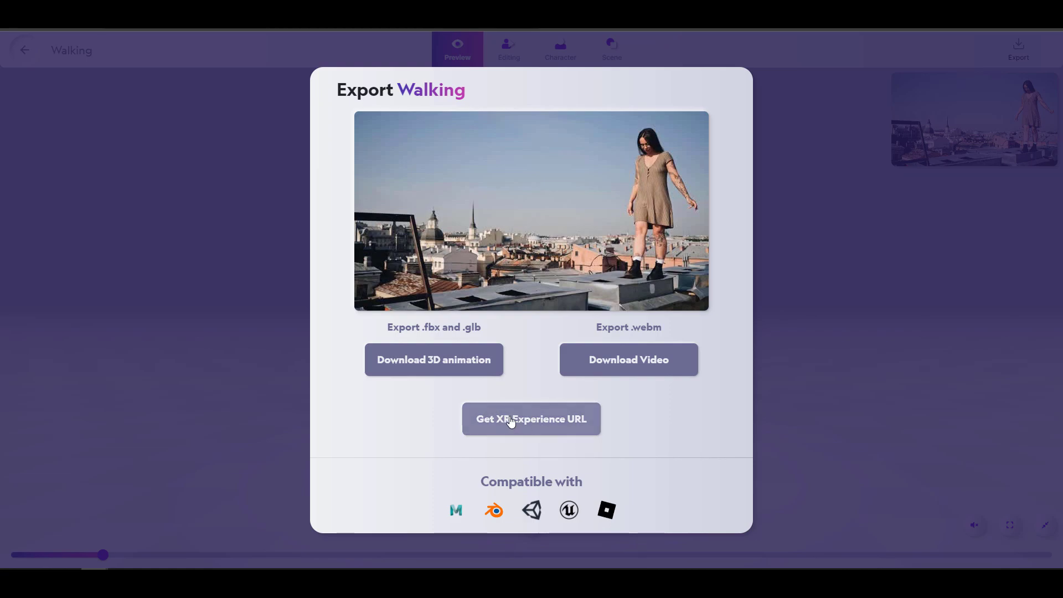
- Close the Export dialog and switch to the Editing timeline with the 4-second clip
click(565, 430)
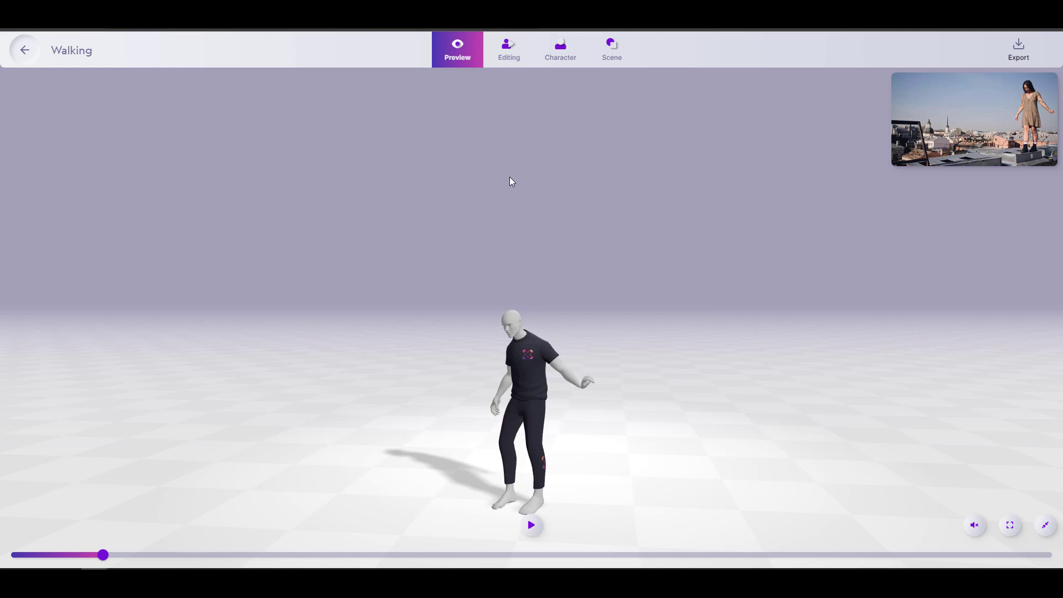
click(506, 65)
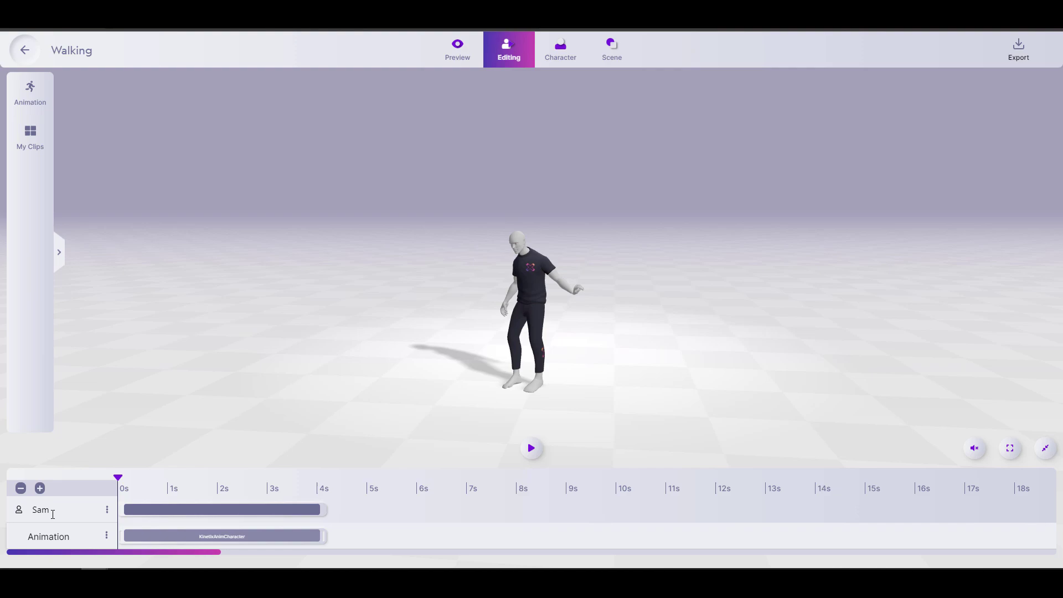
click(63, 537)
key(shift+Tab)
drag(201, 536, 261, 534)
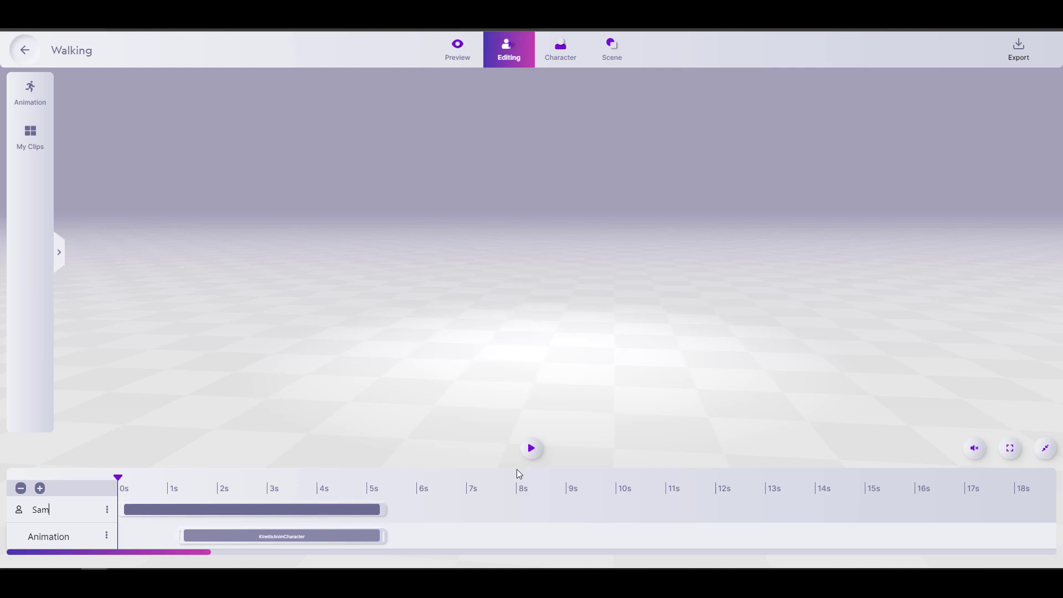
click(538, 451)
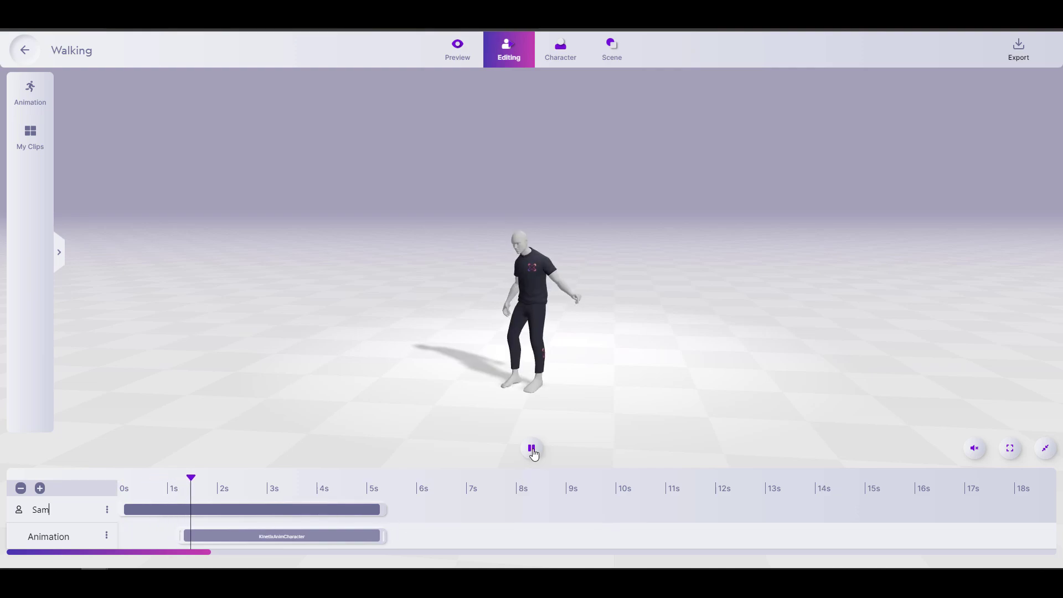
click(532, 449)
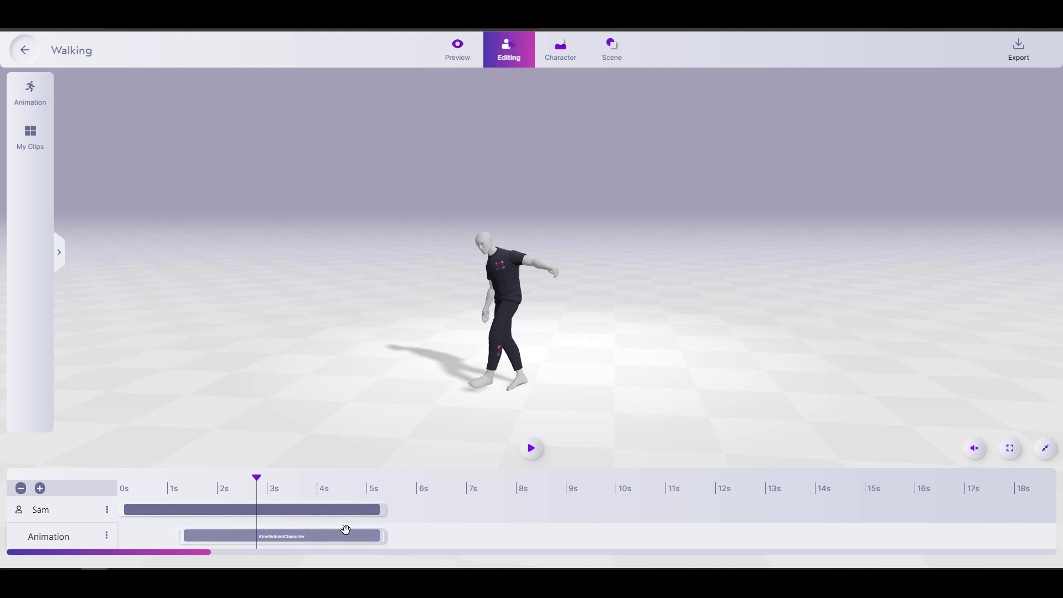
drag(344, 535, 284, 535)
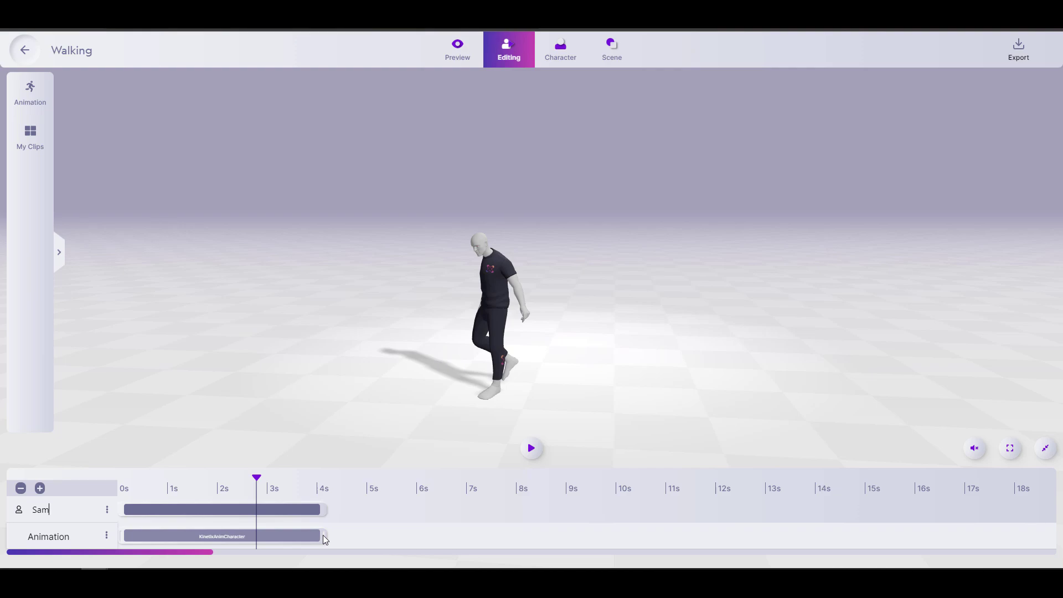
- Add Layer 2 to the character's track and place the aerial_evade library clip on it
click(108, 512)
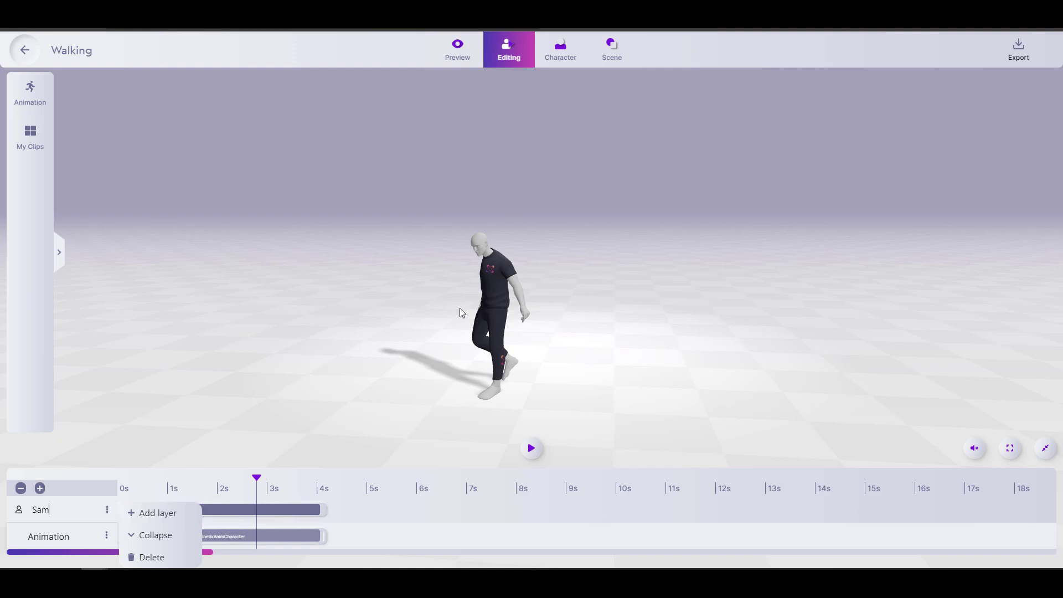
click(167, 516)
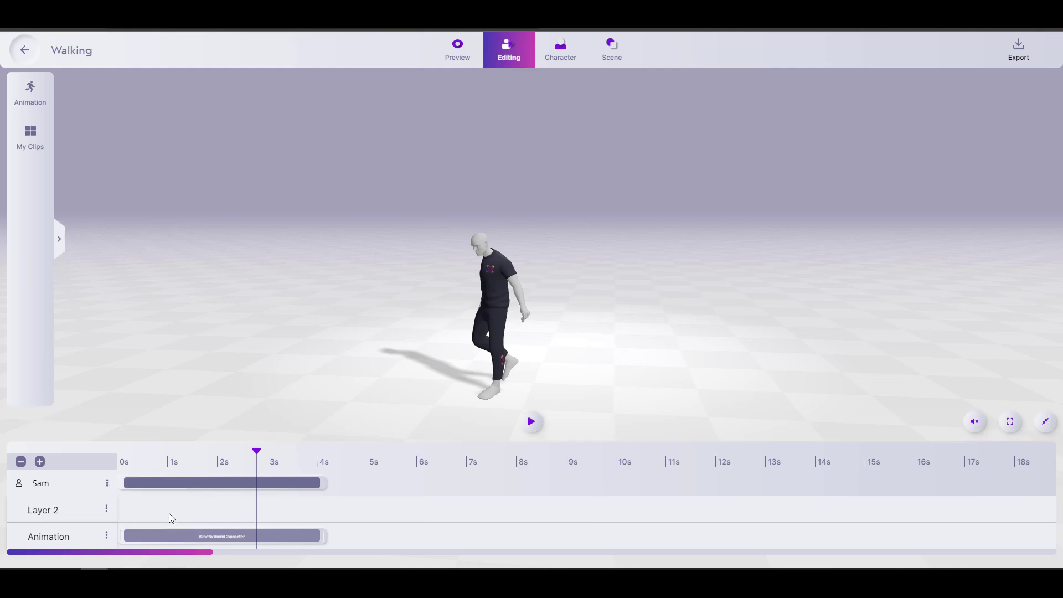
click(33, 90)
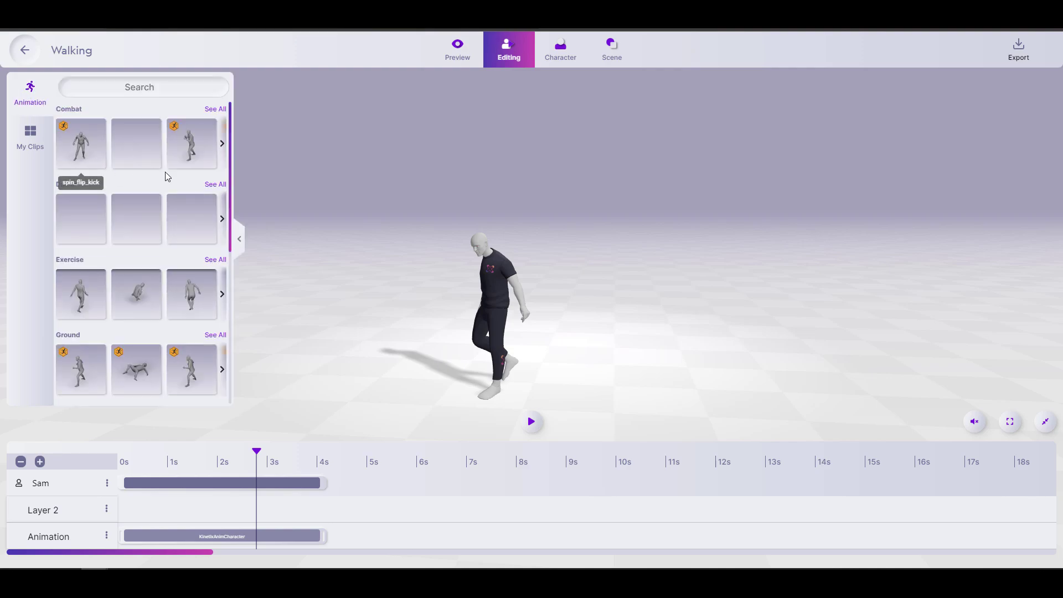
scroll(168, 174, down, 2)
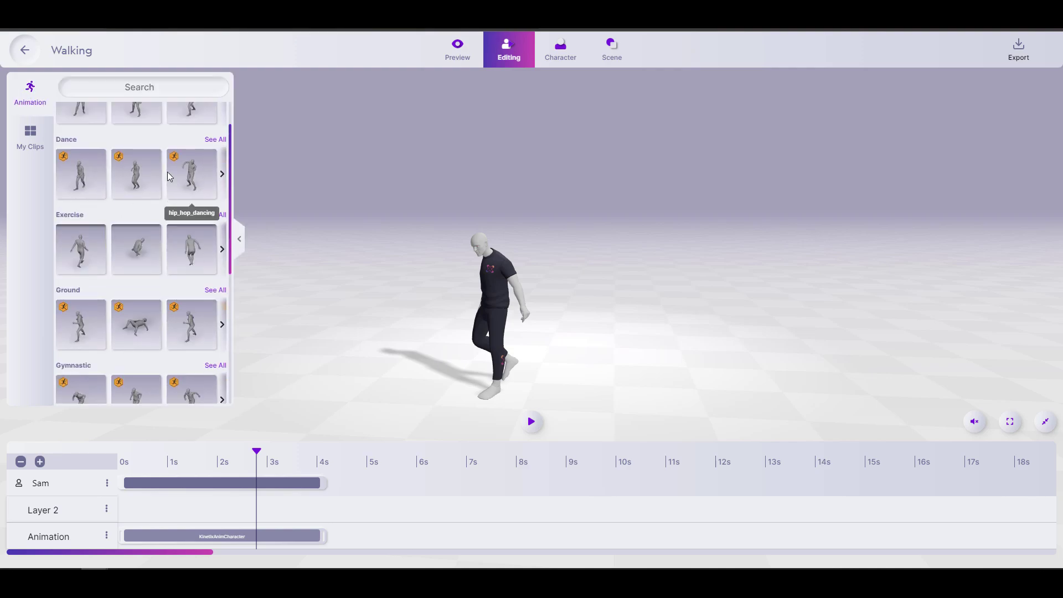
scroll(168, 176, down, 5)
scroll(169, 294, up, 5)
scroll(167, 294, up, 1)
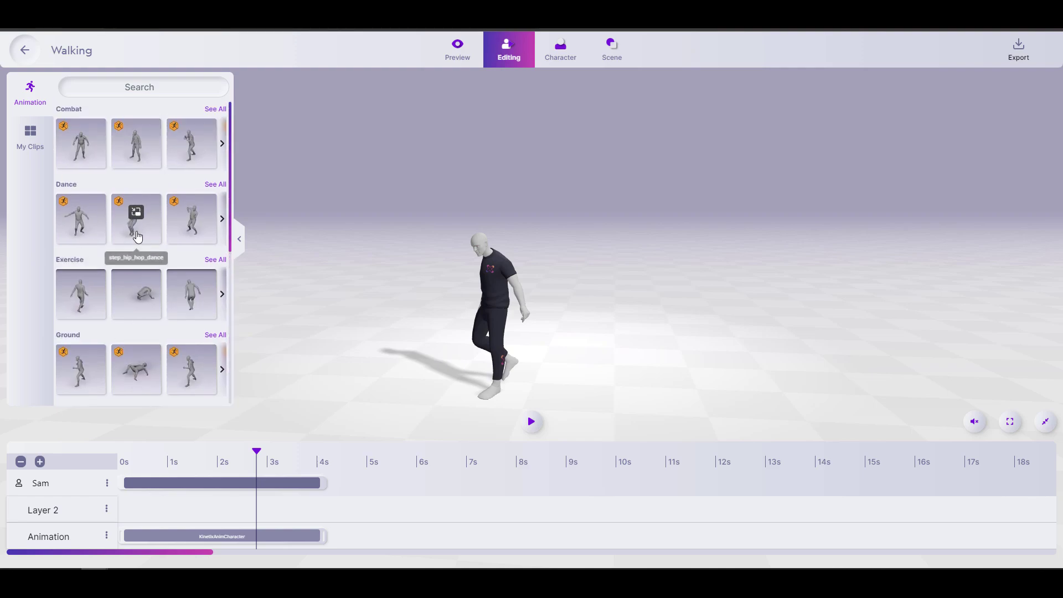
scroll(150, 298, down, 5)
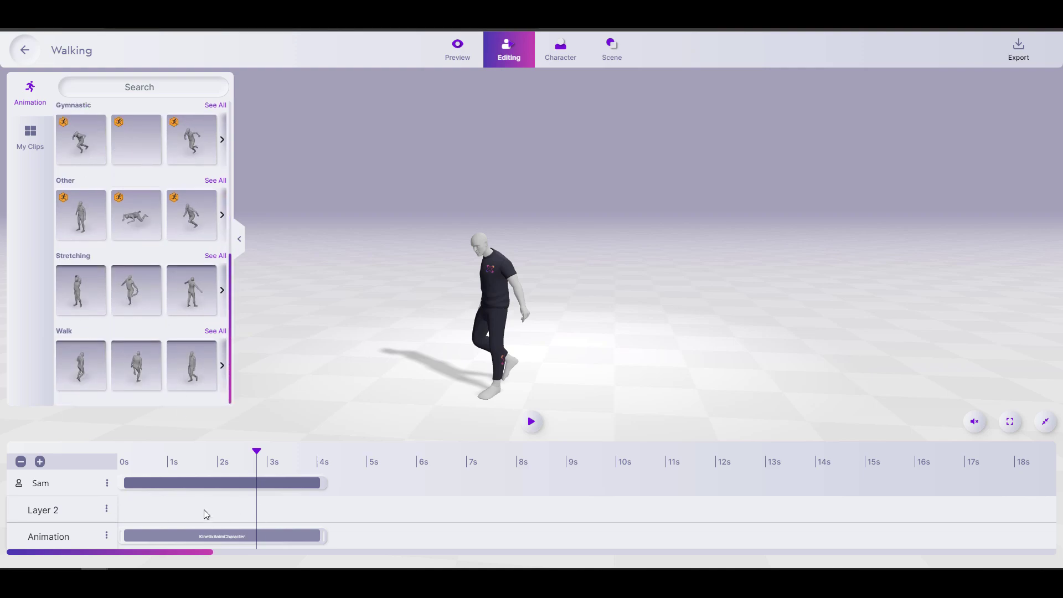
scroll(138, 299, up, 5)
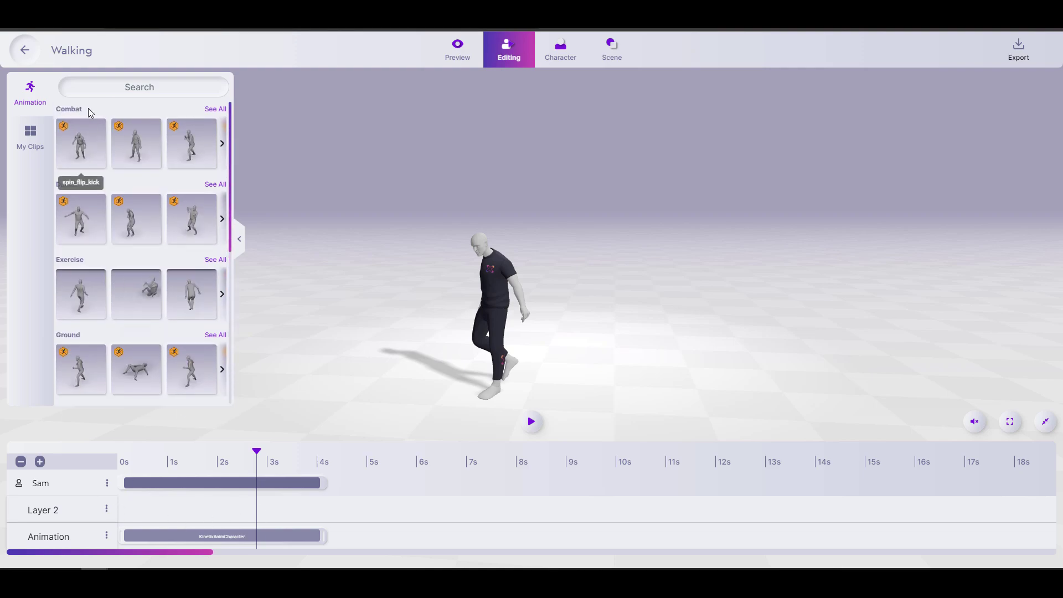
mouse_move(129, 150)
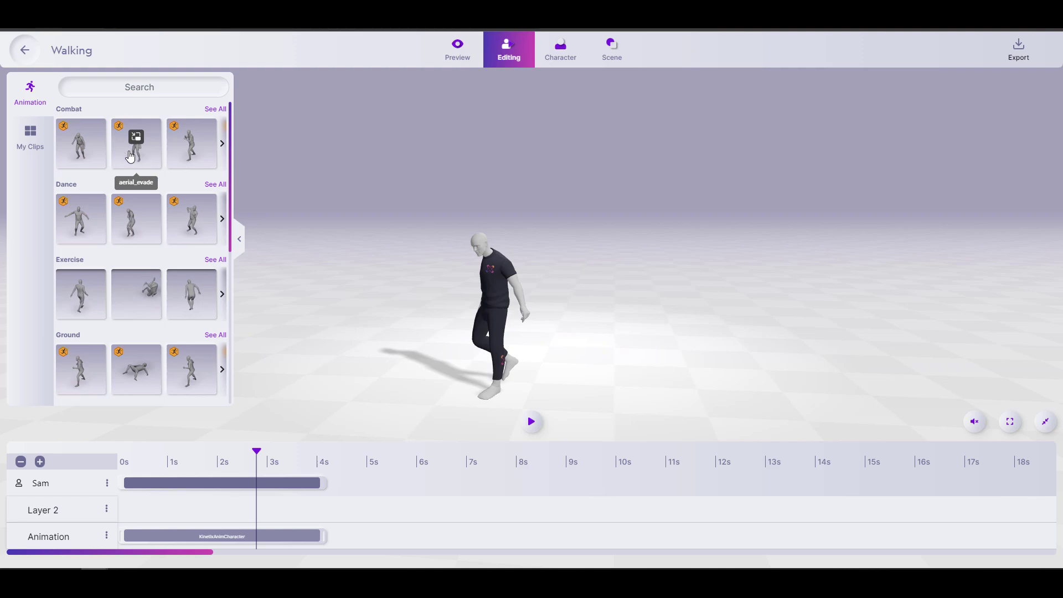
drag(131, 157, 111, 511)
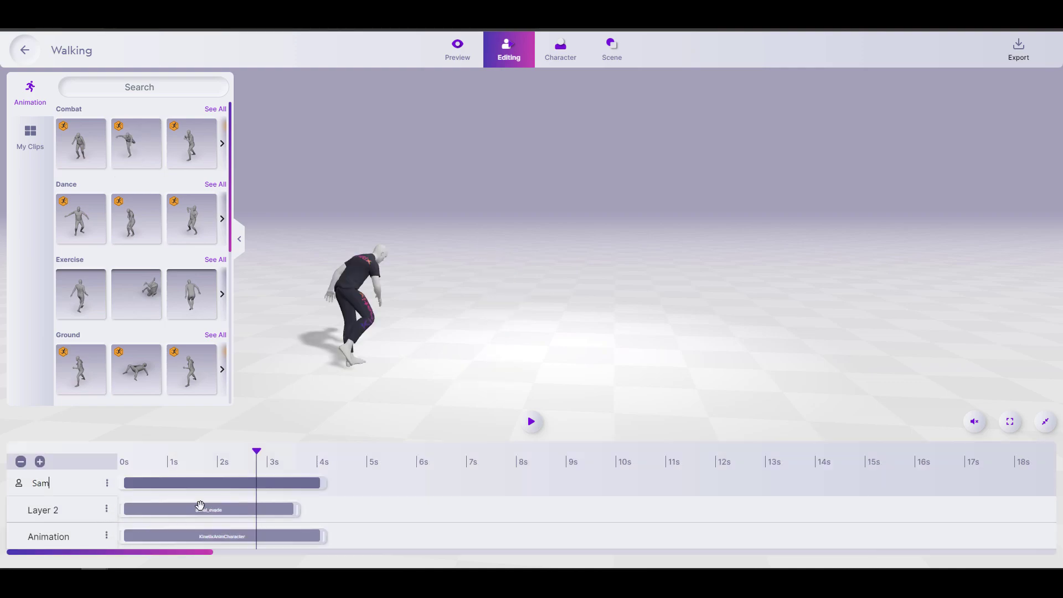
- Rewind to the start and play back the aerial_evade layer
click(194, 463)
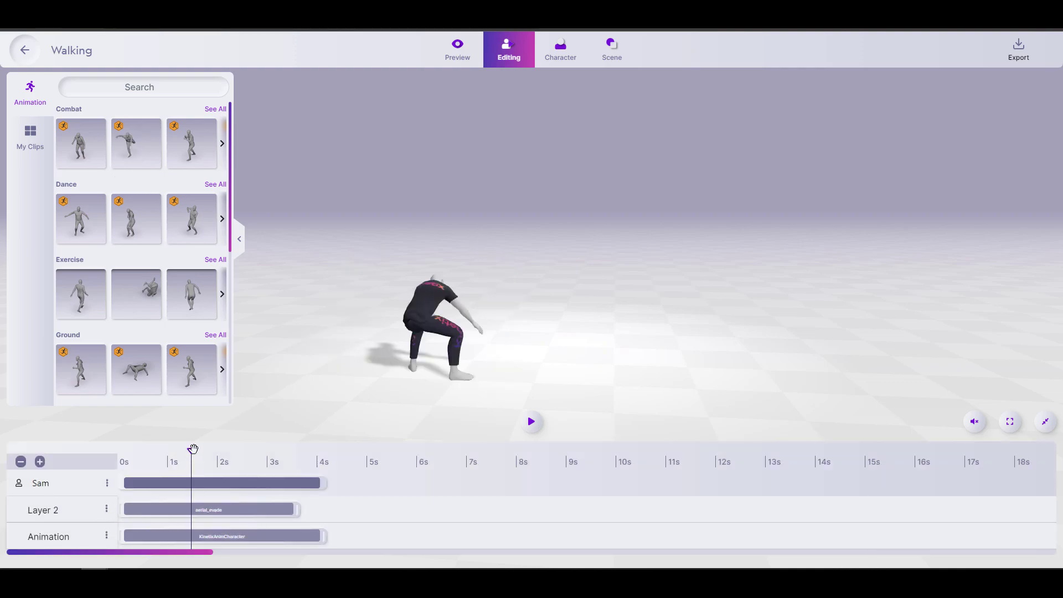
drag(193, 451, 146, 455)
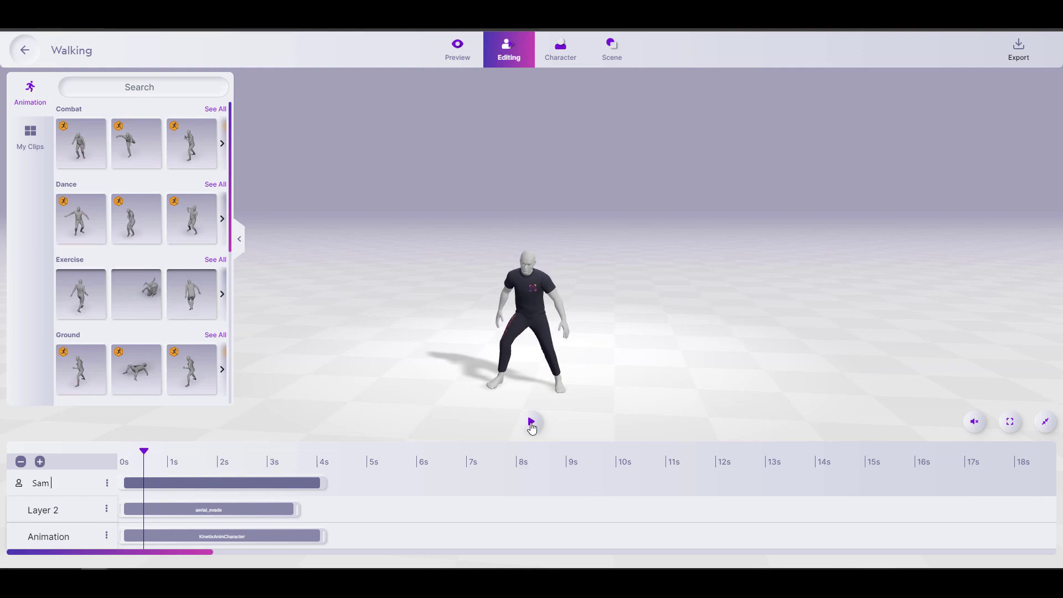
click(532, 425)
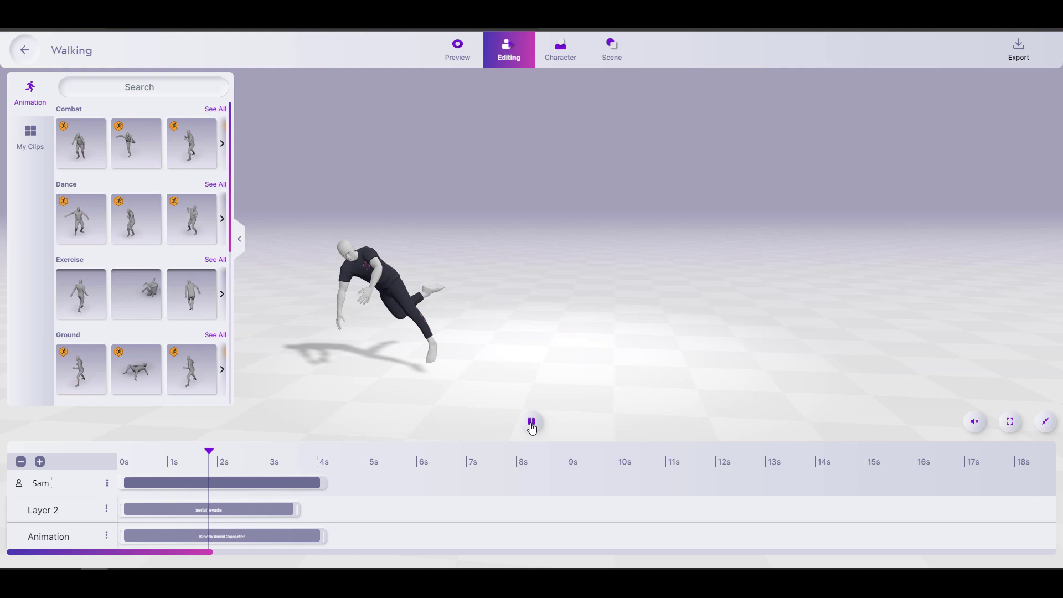
click(532, 424)
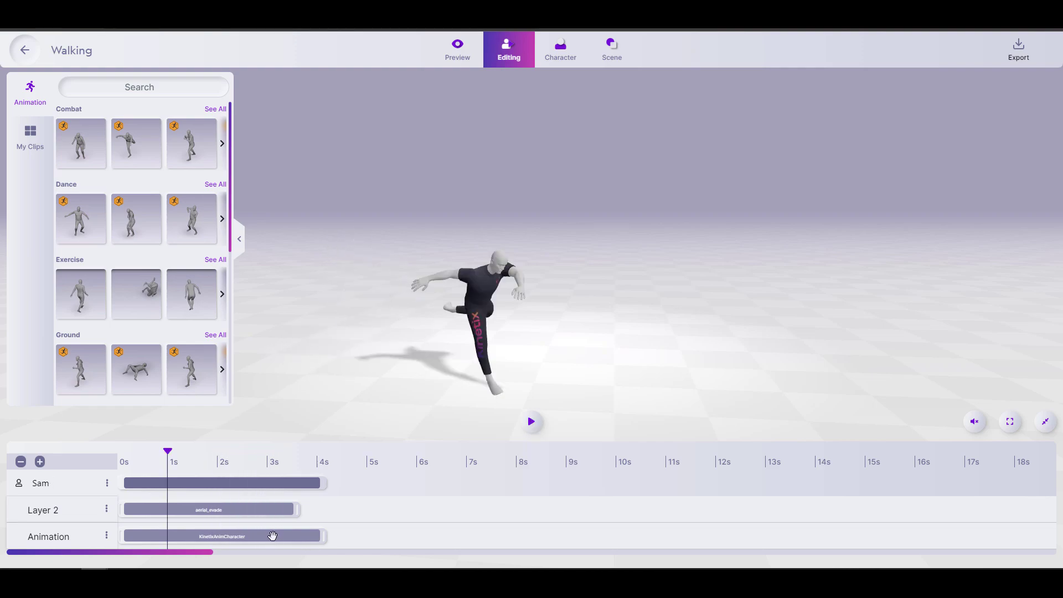
- Add Layer 3 with northern_soul_spin and shift aerial_evade later so it follows
click(109, 484)
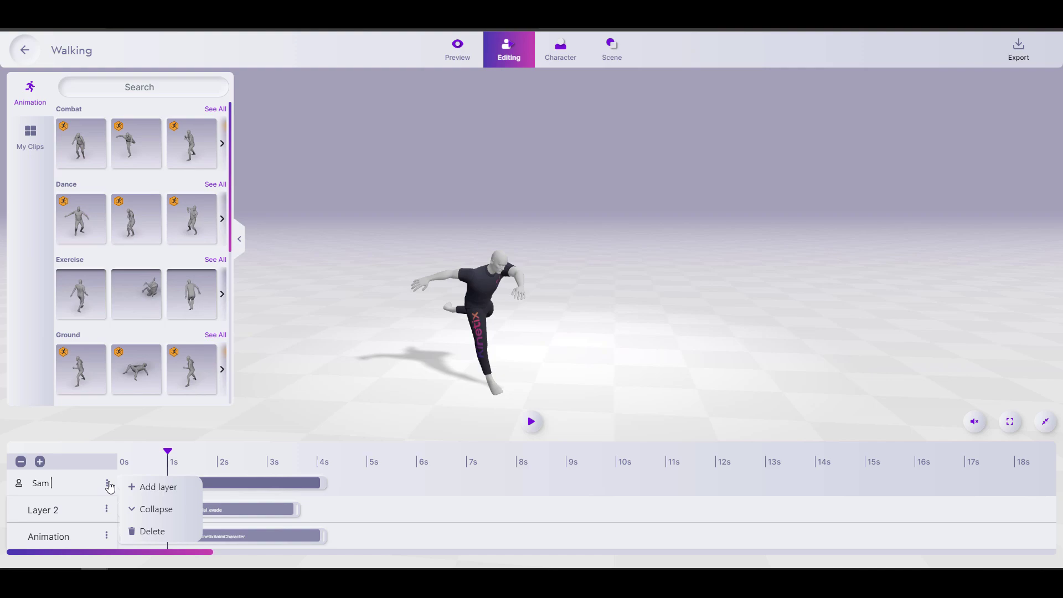
click(148, 487)
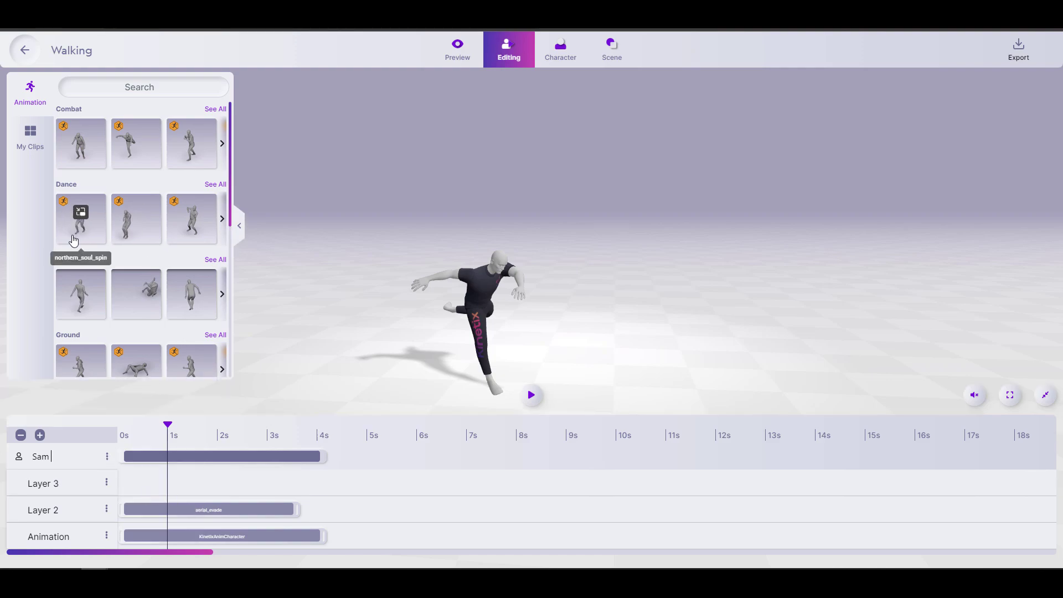
drag(78, 209, 145, 487)
drag(203, 510, 344, 506)
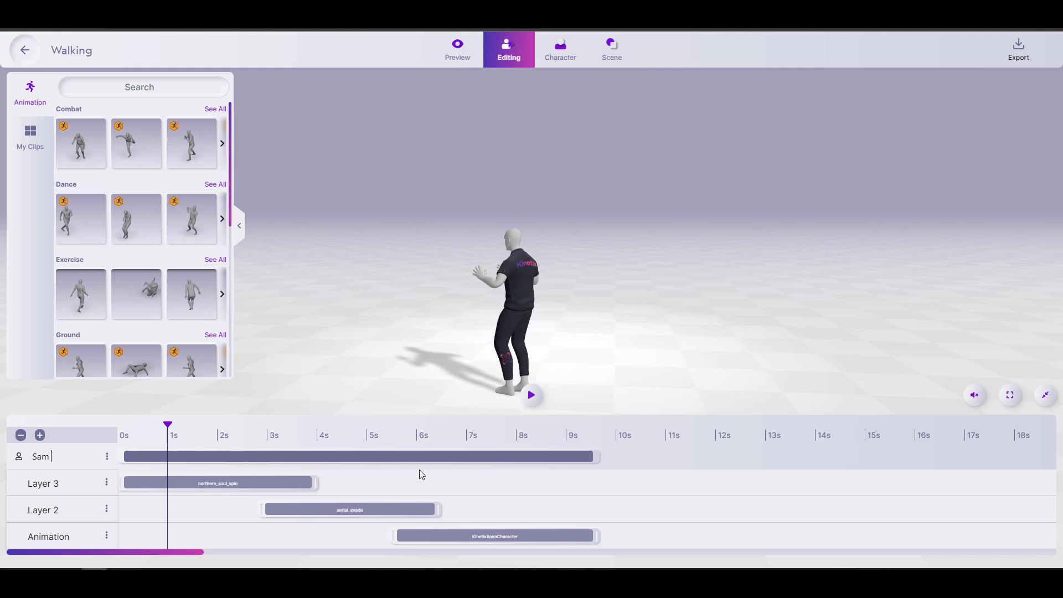
click(532, 395)
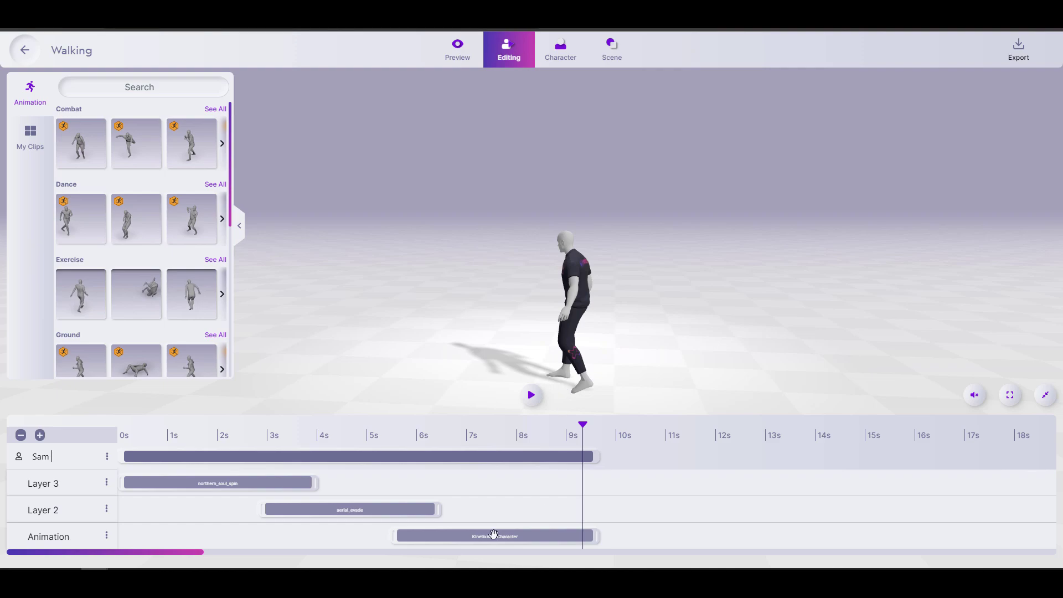
- Check poses around 5–6.7 s, delete the original Animation layer and scrub the remaining clips
click(368, 435)
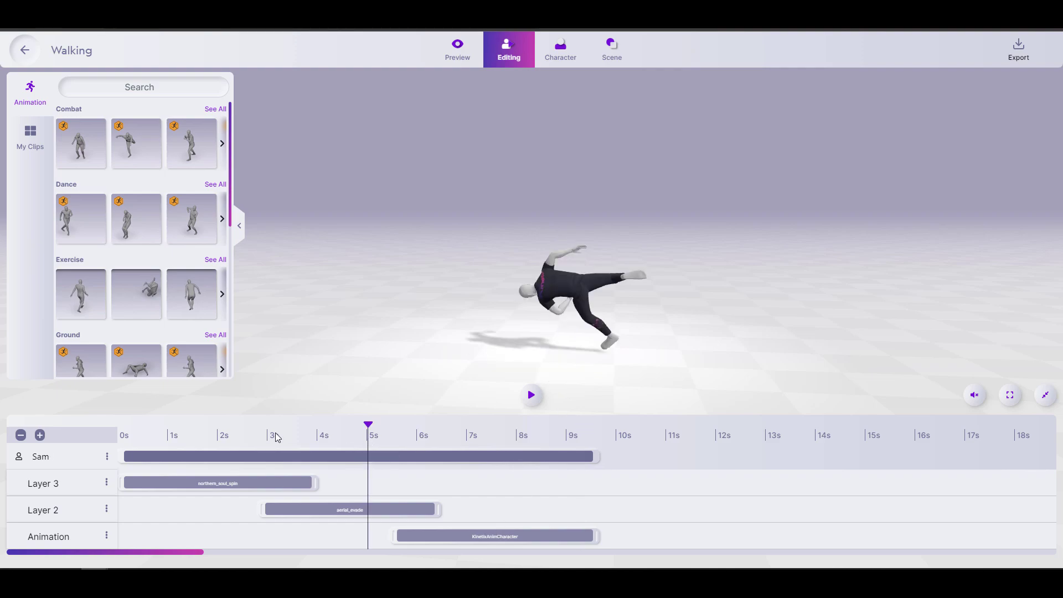
click(391, 435)
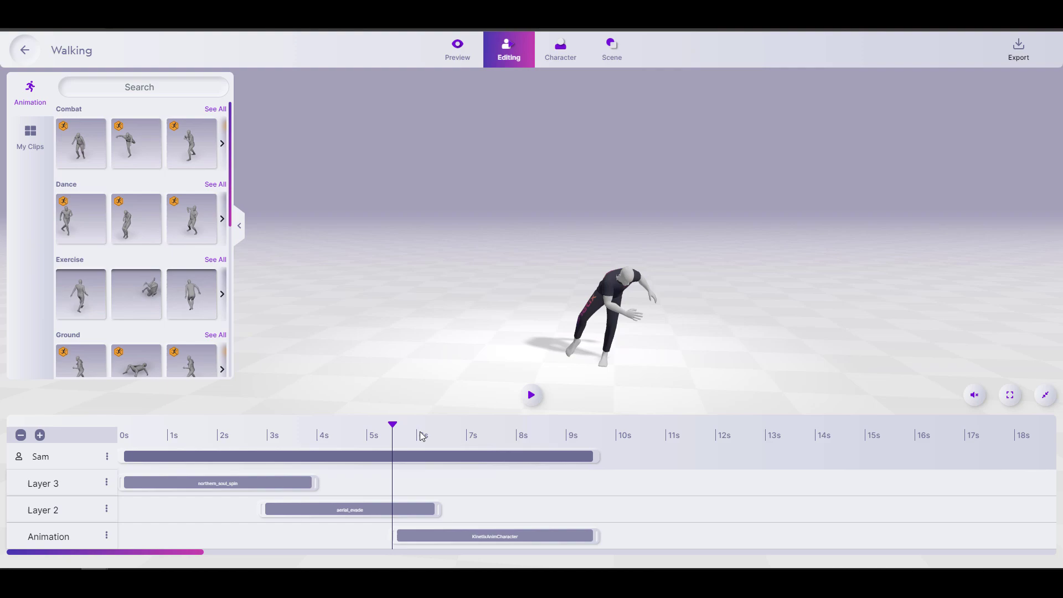
click(454, 435)
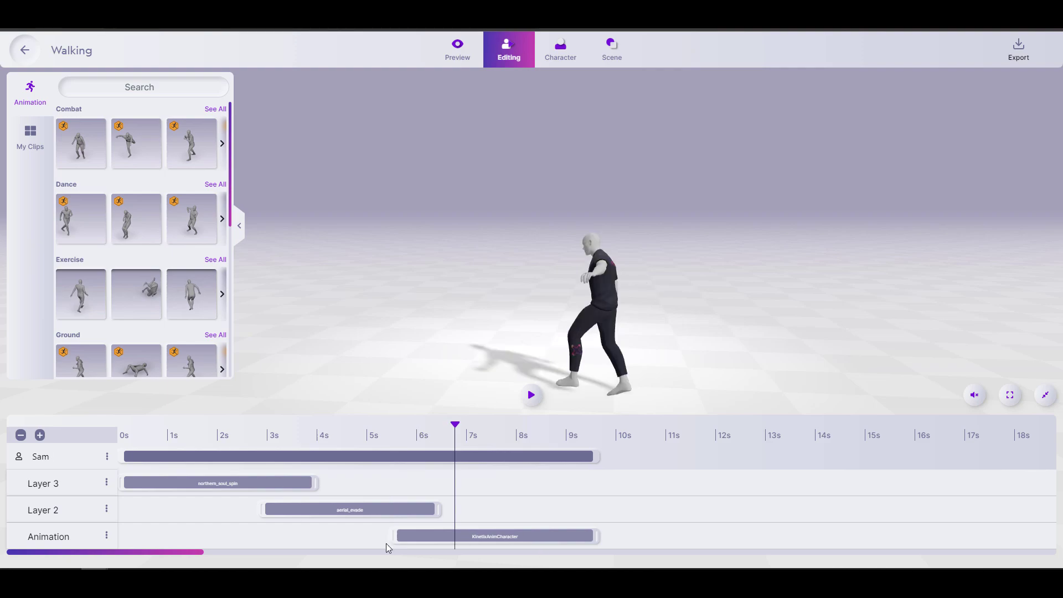
click(107, 536)
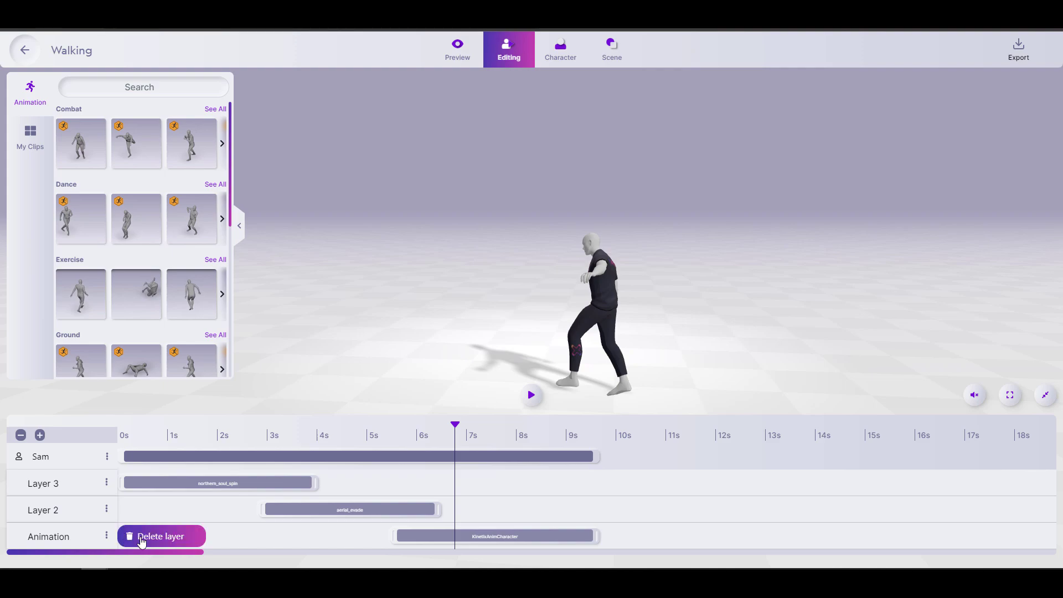
click(161, 536)
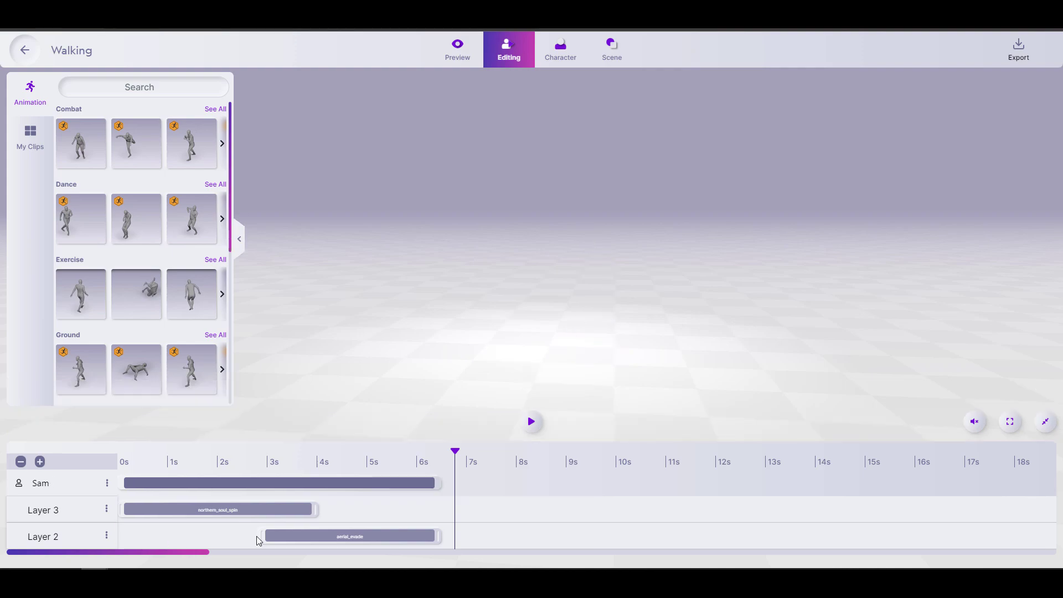
click(380, 467)
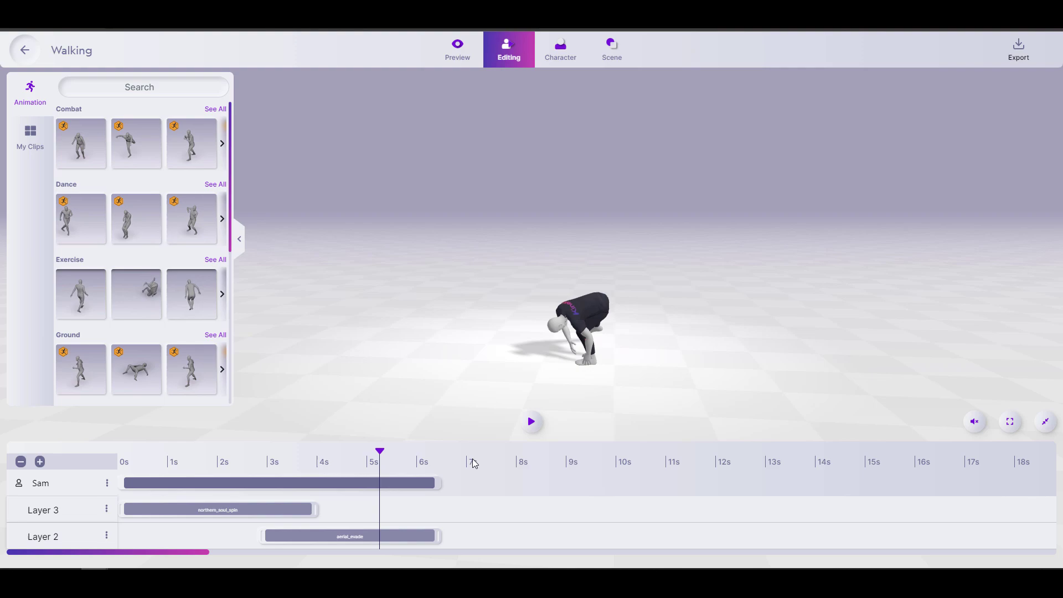
drag(472, 458, 316, 505)
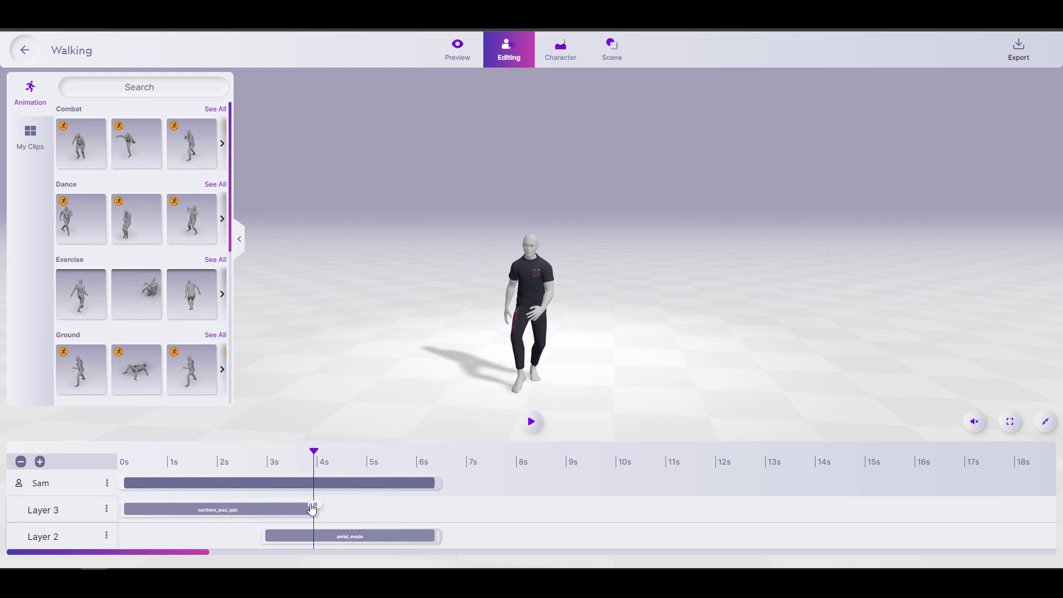
- In the Character view, add two more copies of the default character to the scene
click(560, 55)
click(29, 92)
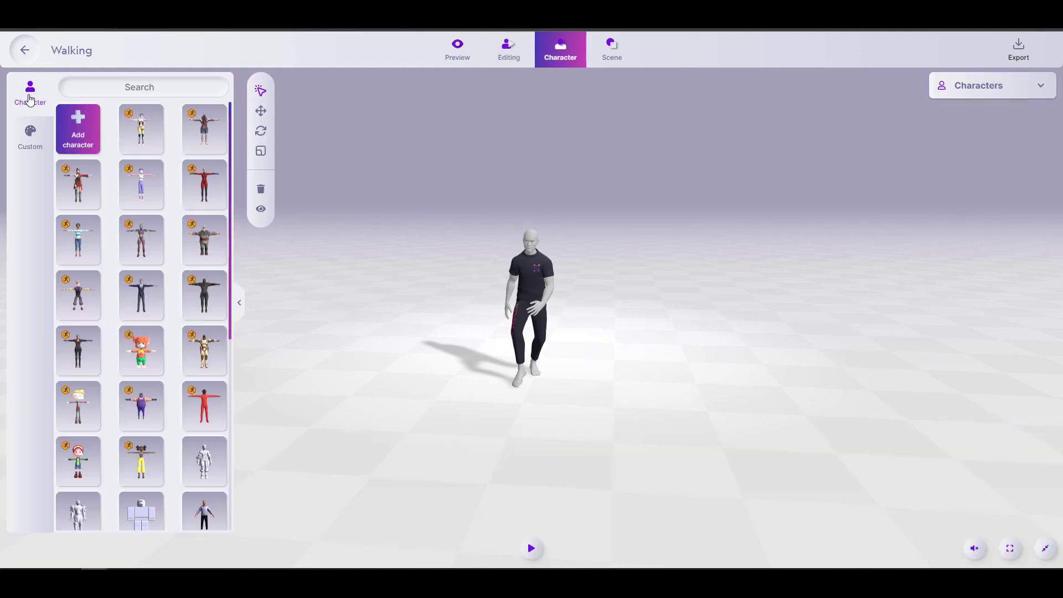
scroll(142, 372, down, 5)
scroll(144, 266, up, 5)
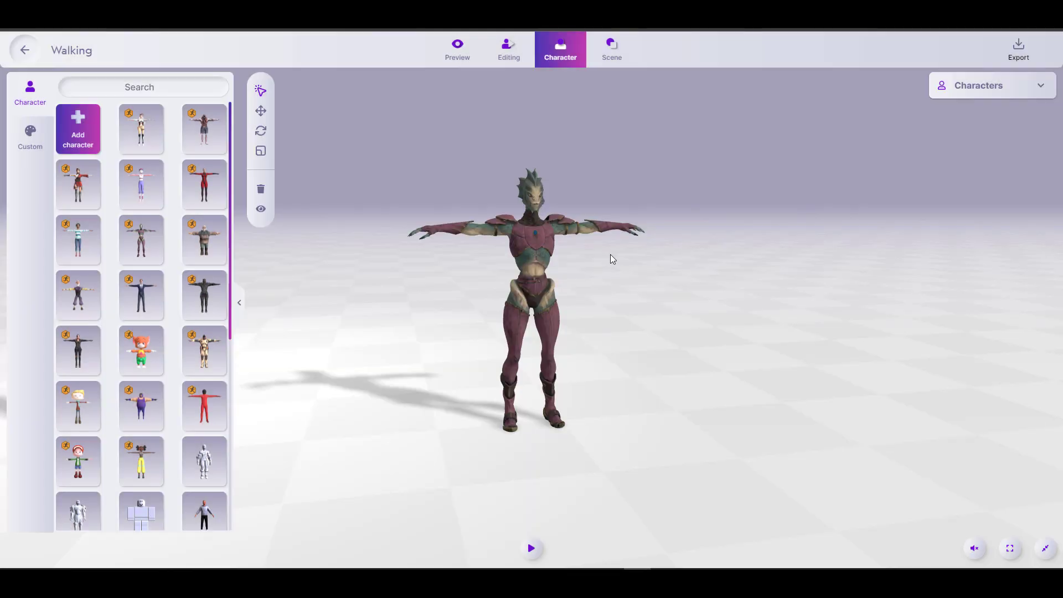
click(1035, 87)
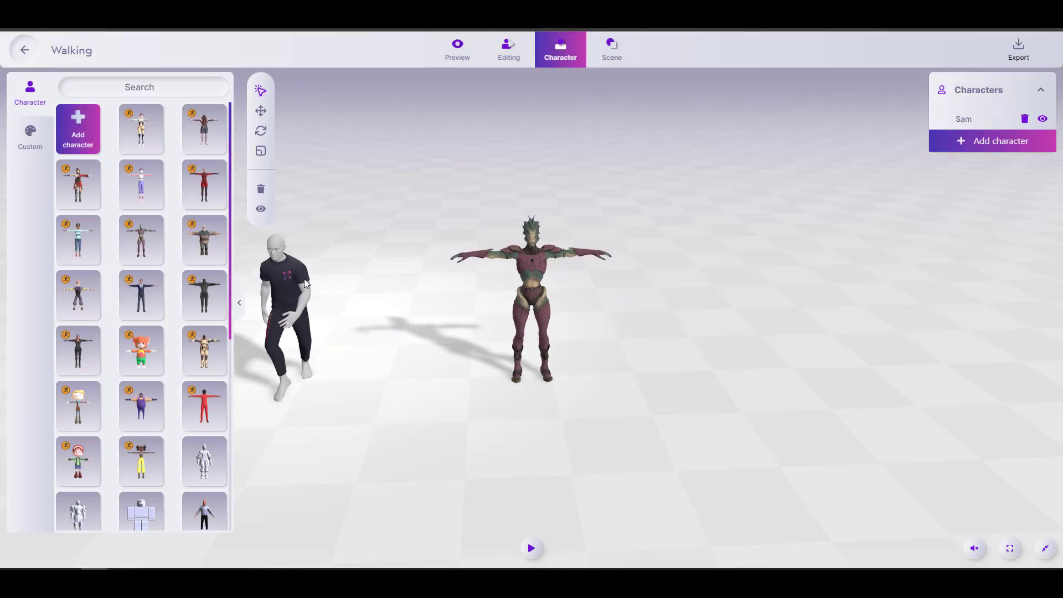
drag(306, 283, 576, 308)
click(965, 143)
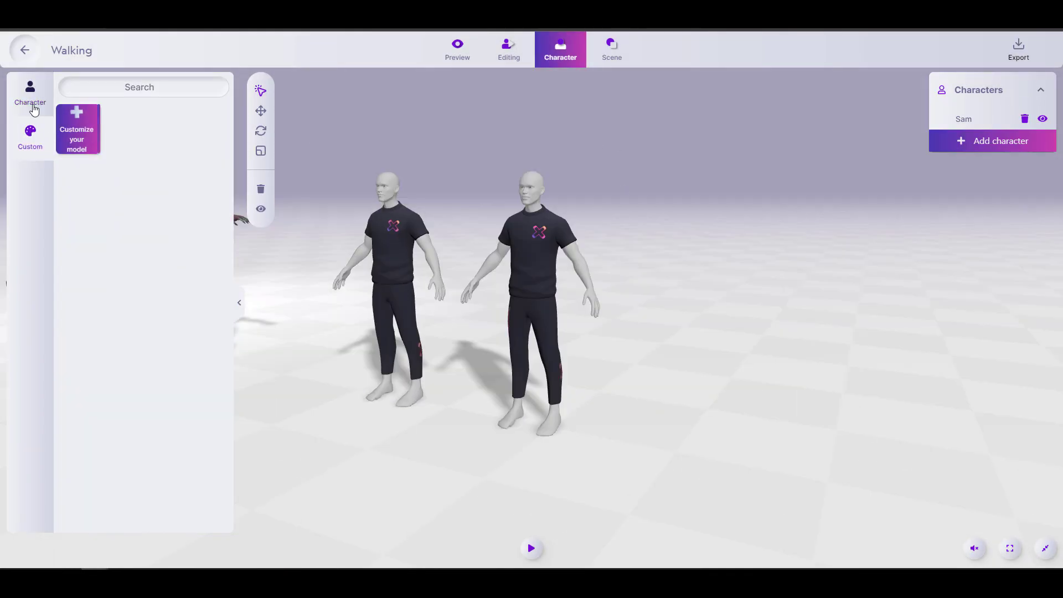
- Review the scene's character list and add an animation layer for the new character
click(509, 49)
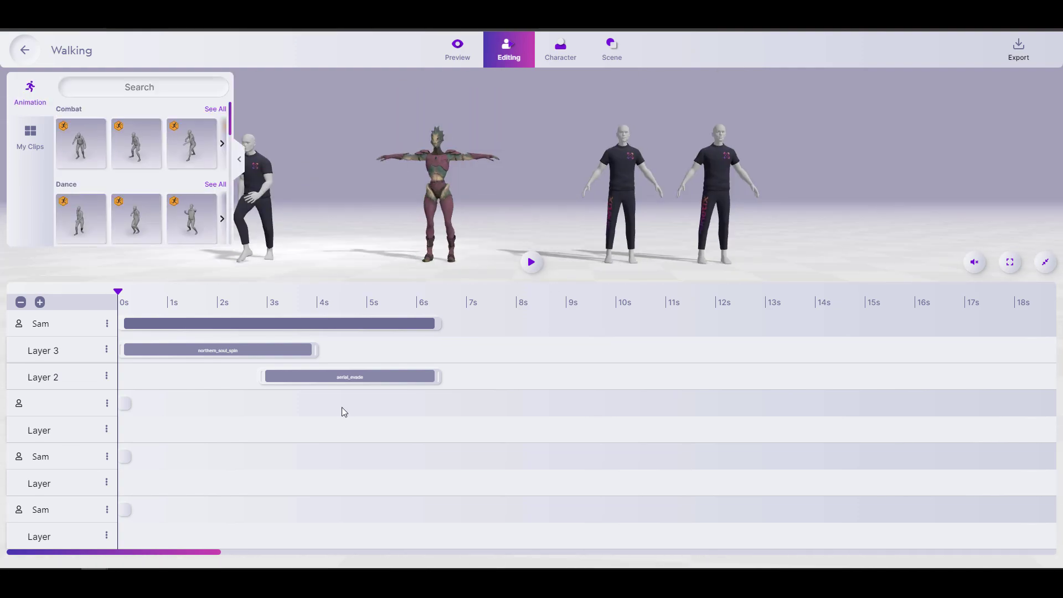
click(561, 49)
click(978, 90)
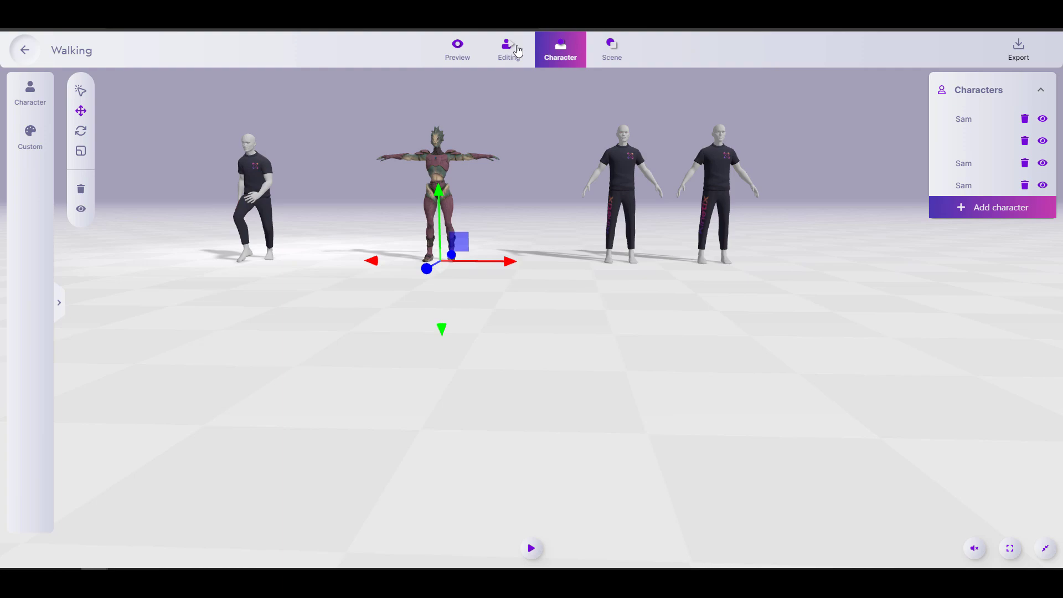
click(509, 49)
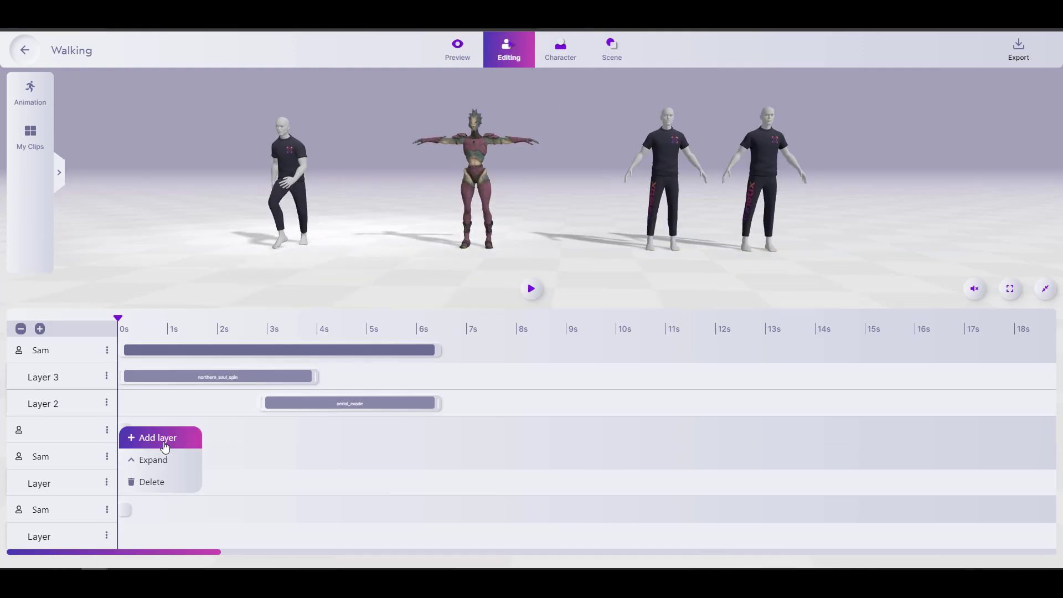
click(164, 443)
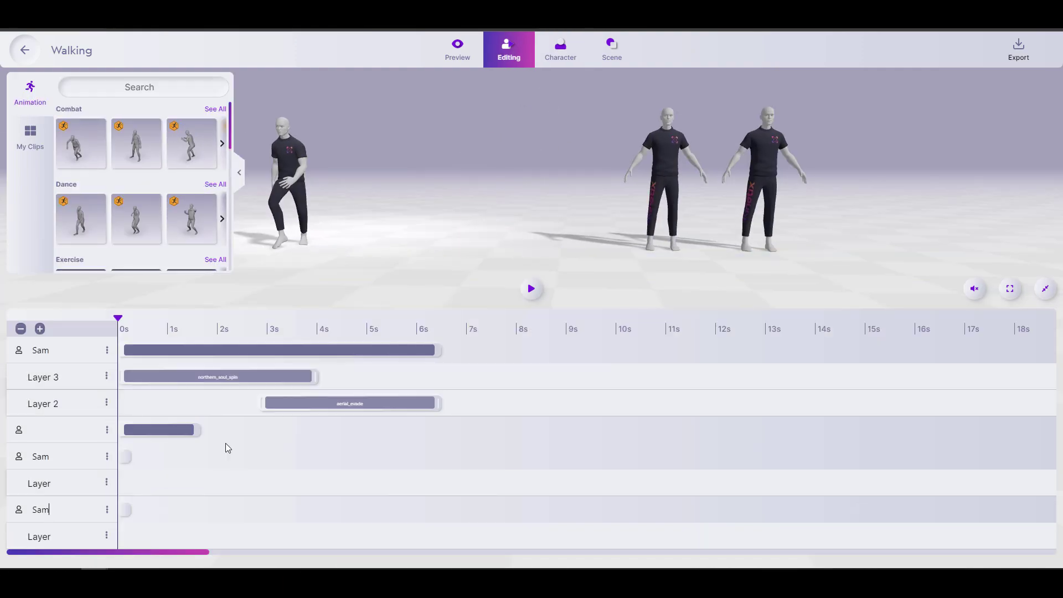
- Add the Jones character and put the mma_kick animation on his layer
click(560, 49)
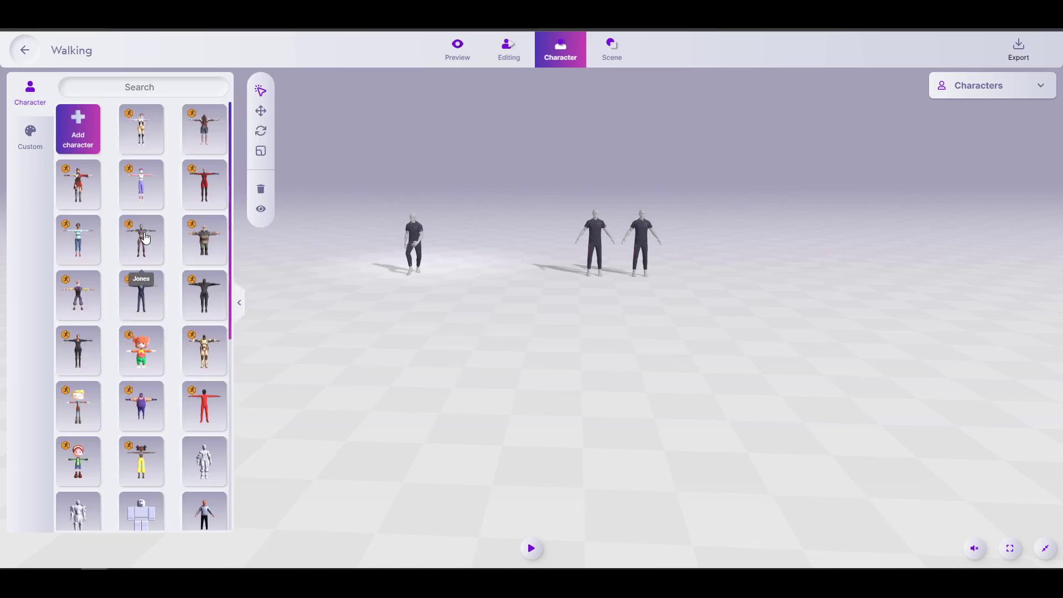
click(144, 238)
click(509, 49)
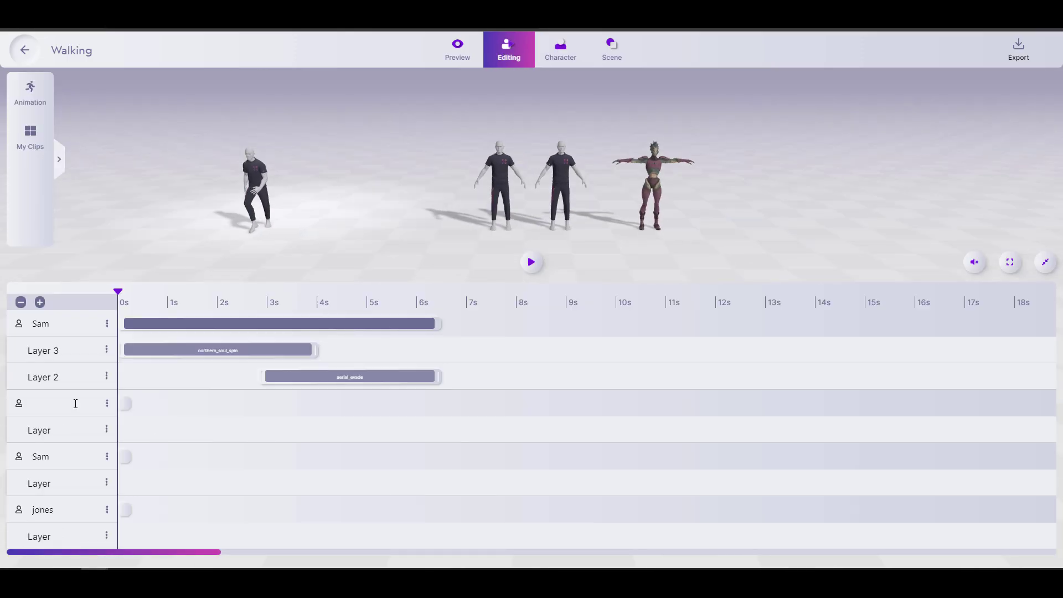
drag(191, 143, 318, 533)
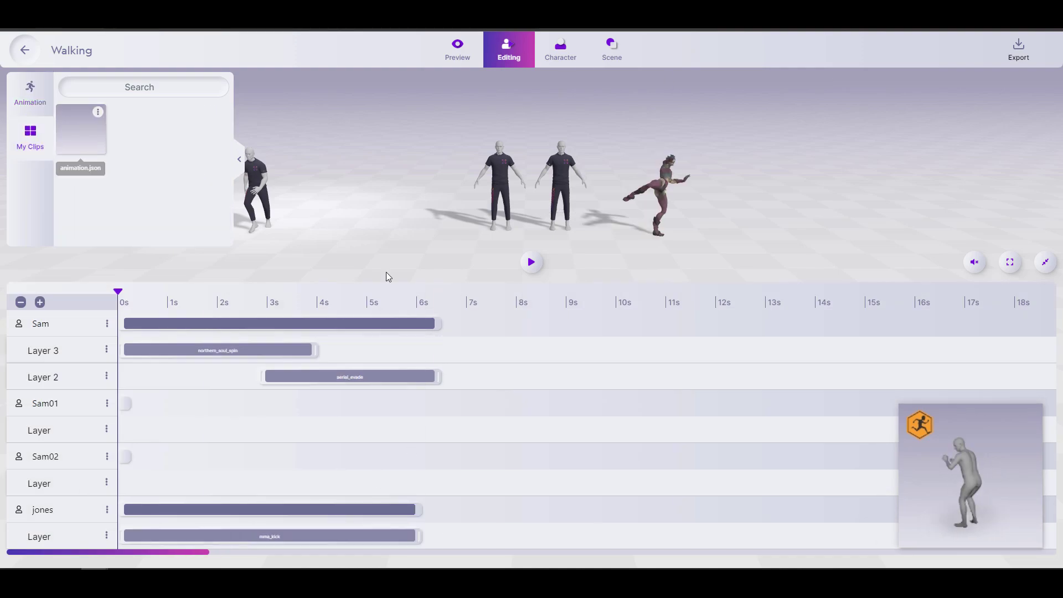
- Give Sam01 getting_thrown and Sam02 hip_hop_dancing, then fold away their sub-layers
click(30, 91)
drag(177, 143, 141, 430)
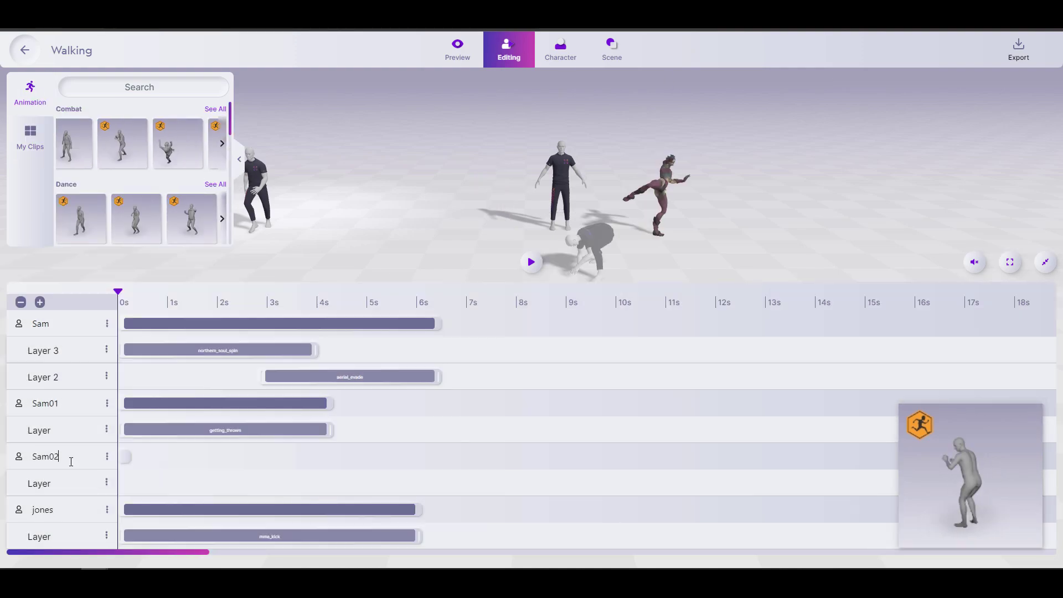
drag(191, 219, 153, 491)
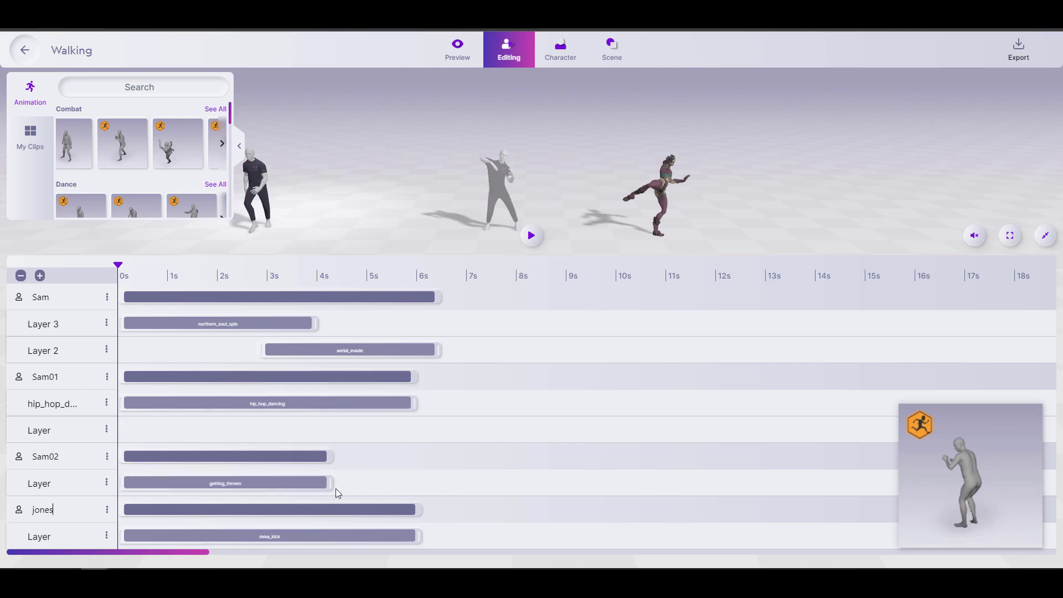
click(239, 148)
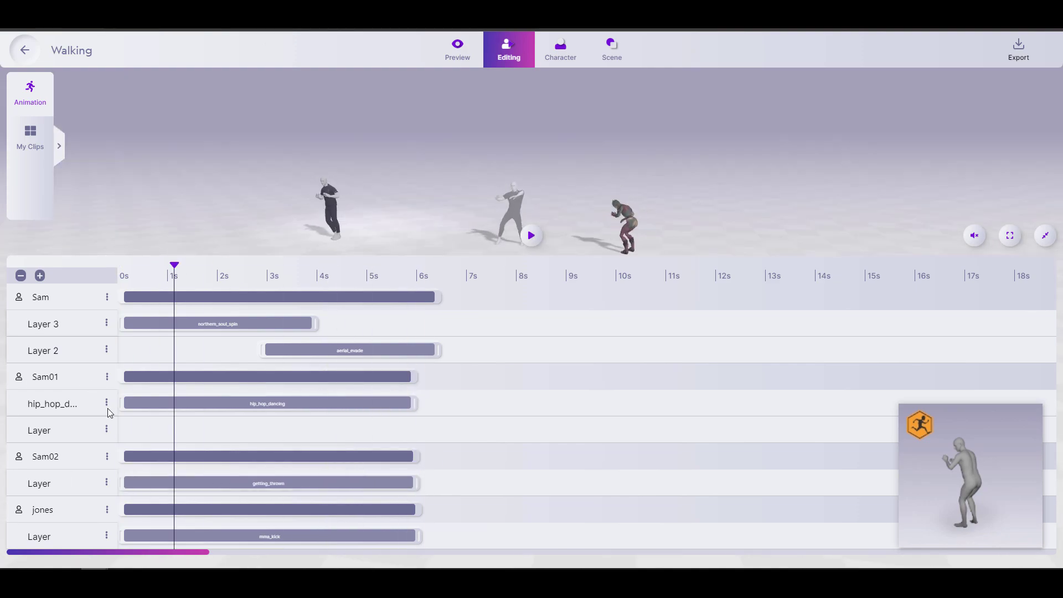
drag(175, 403, 177, 431)
click(71, 390)
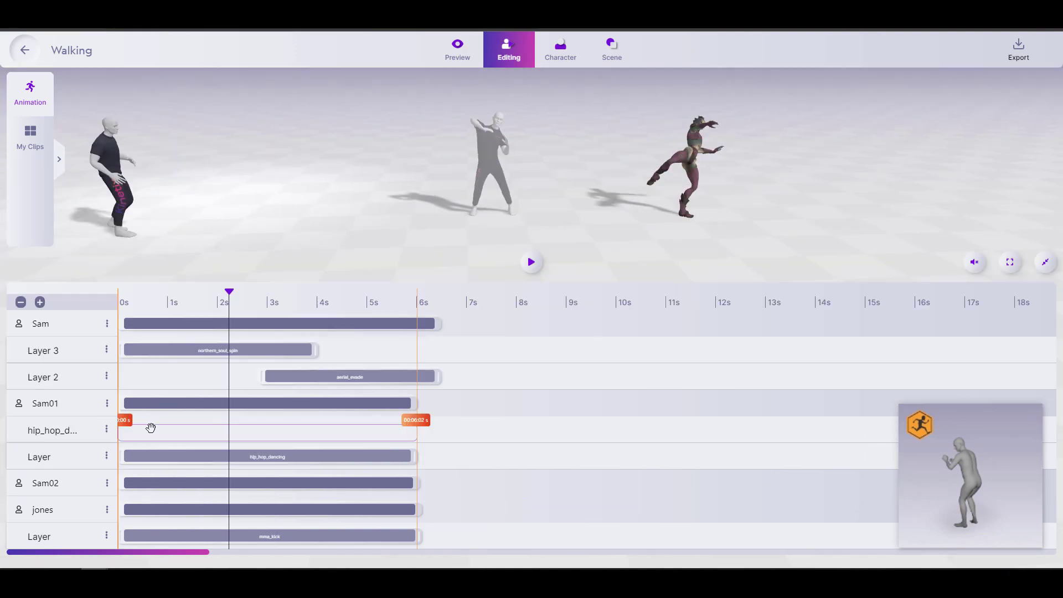
- Scrub back near the start and drop a dance clip onto Sam02's layer
drag(228, 266, 154, 275)
click(59, 159)
drag(218, 145, 307, 487)
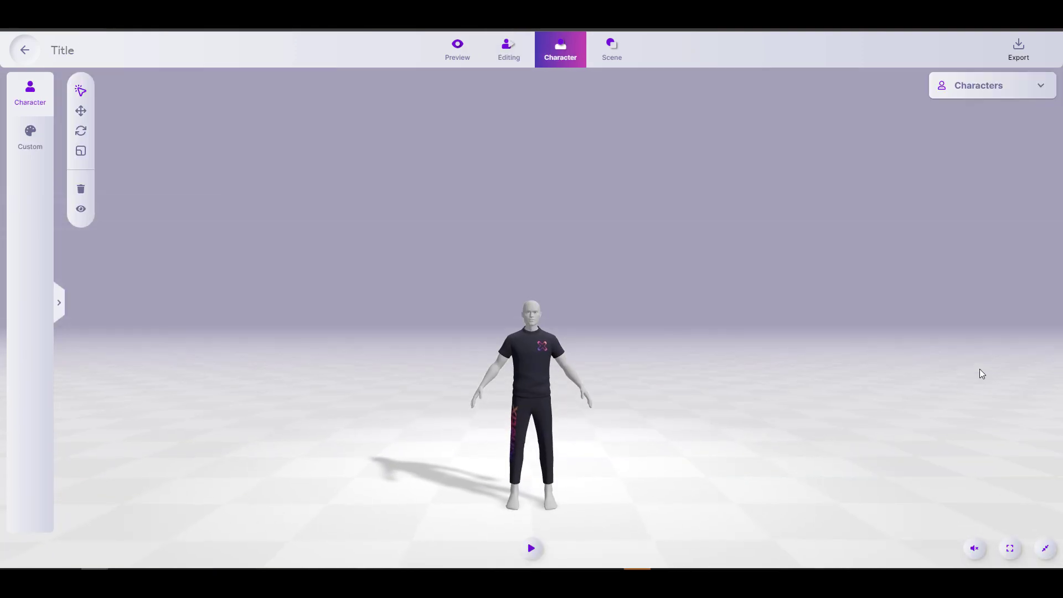
- Start a custom masculine avatar without a photo, accepting the suggested base avatar
click(33, 143)
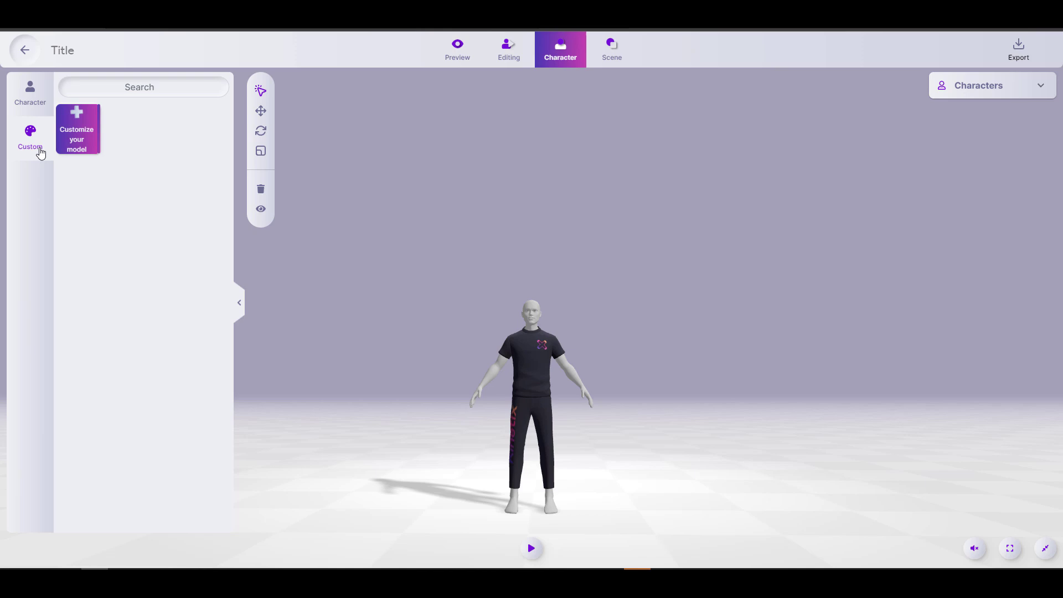
click(85, 139)
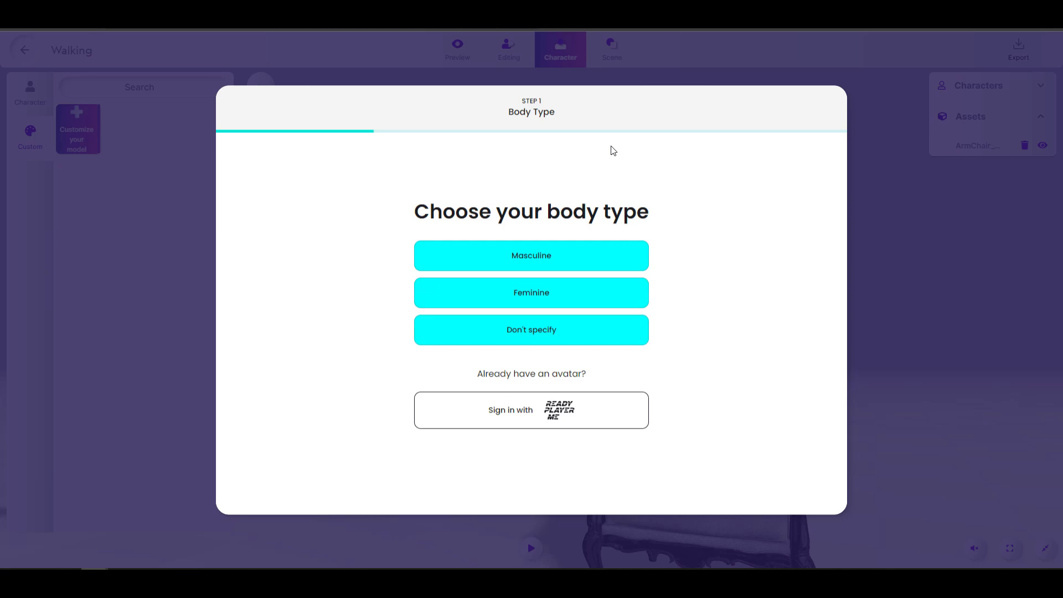
click(475, 260)
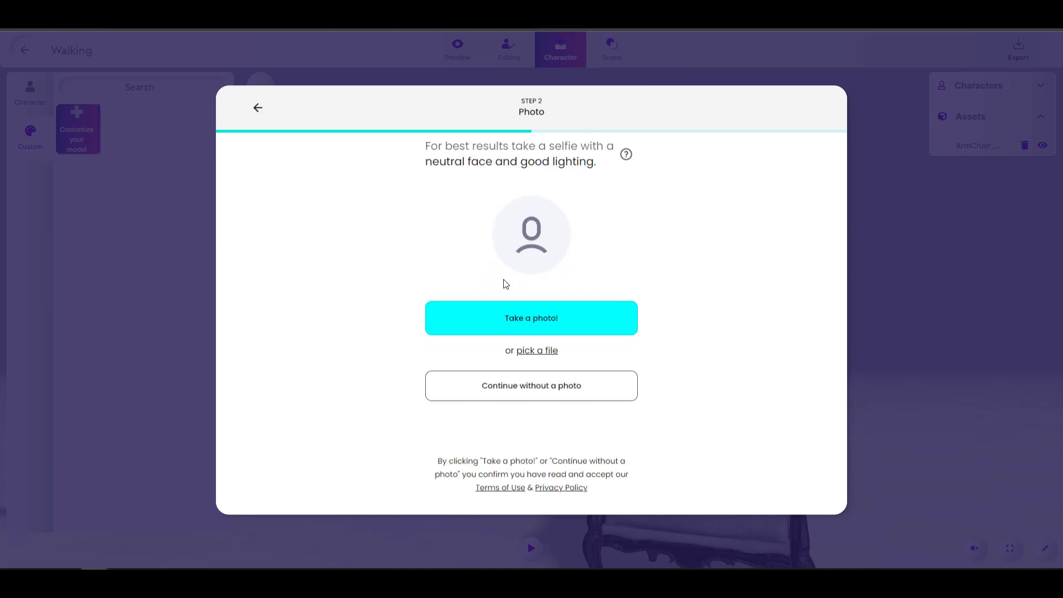
click(532, 400)
click(563, 476)
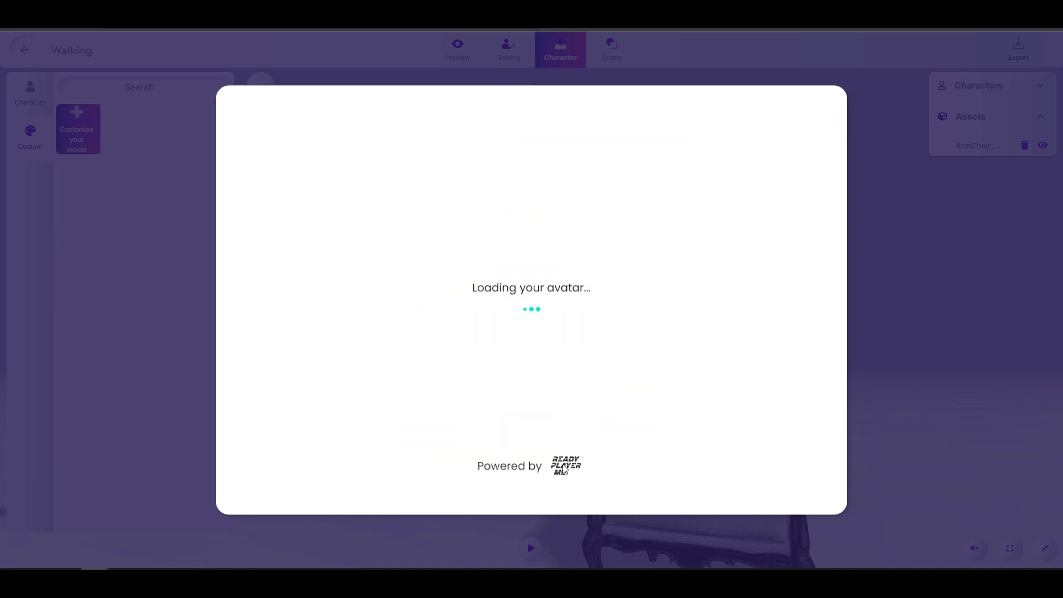
- Give the avatar a white lab coat, short buzz cut and helmet, then send it to Kinetix
click(611, 492)
click(412, 491)
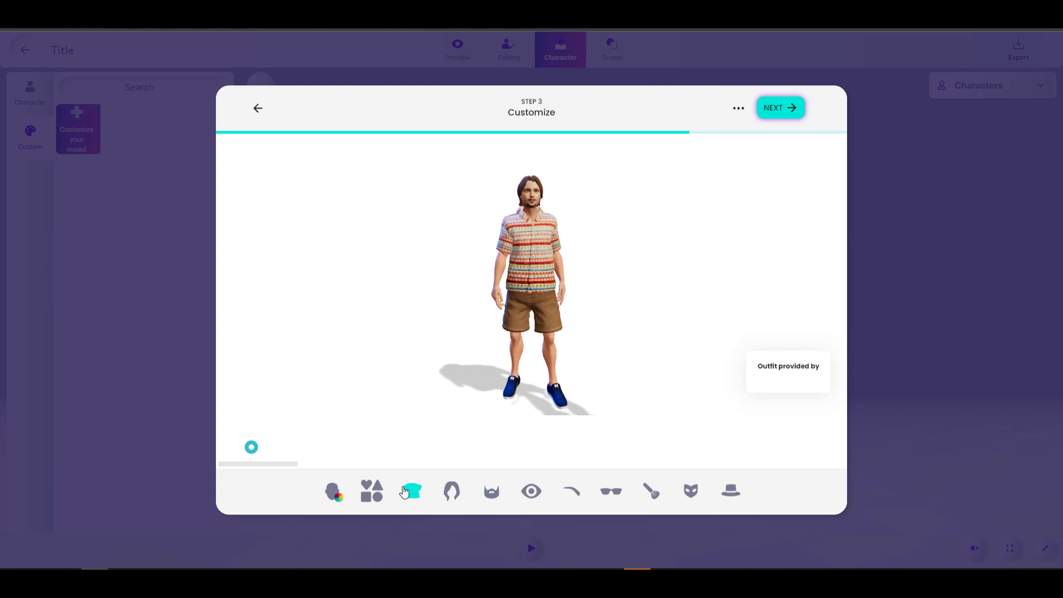
click(436, 441)
click(452, 491)
scroll(444, 441, right, 2)
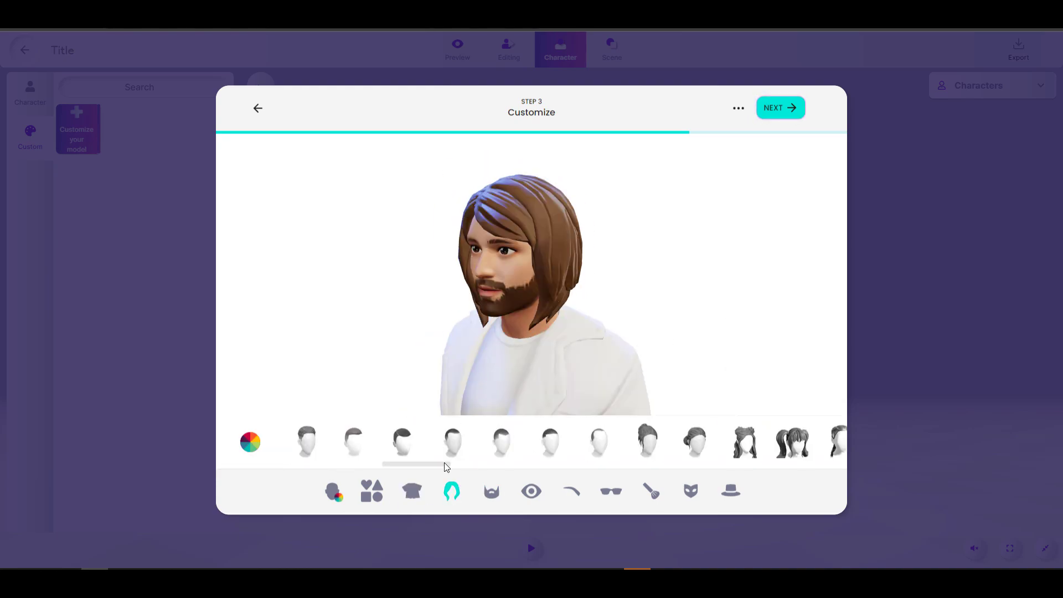
click(390, 441)
click(731, 491)
click(778, 442)
click(781, 108)
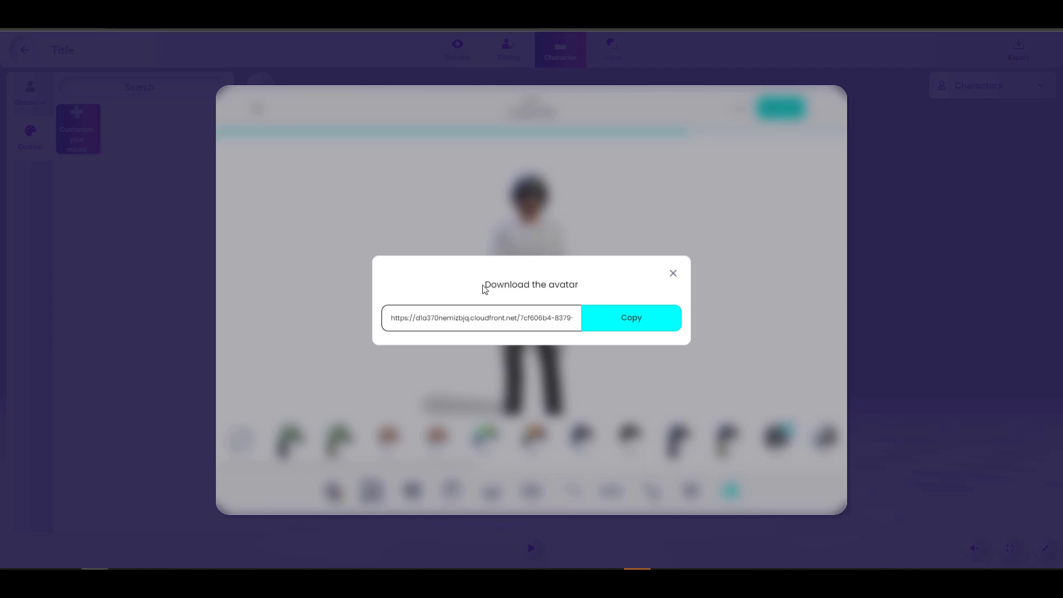
- Dismiss the avatar link notice and apply spin_flip_kick to the new avatar
click(674, 276)
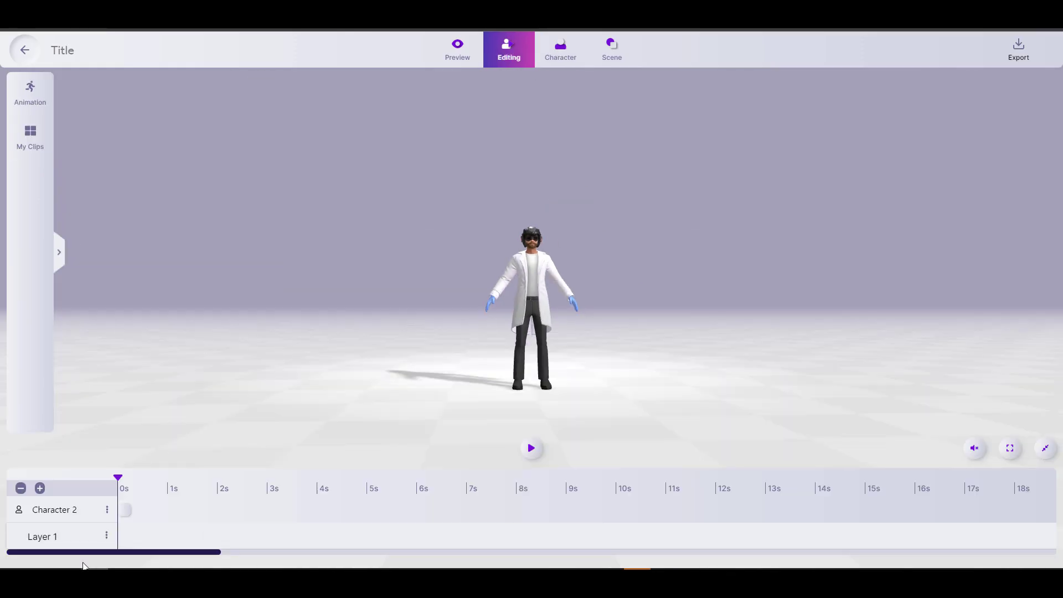
drag(80, 144, 502, 364)
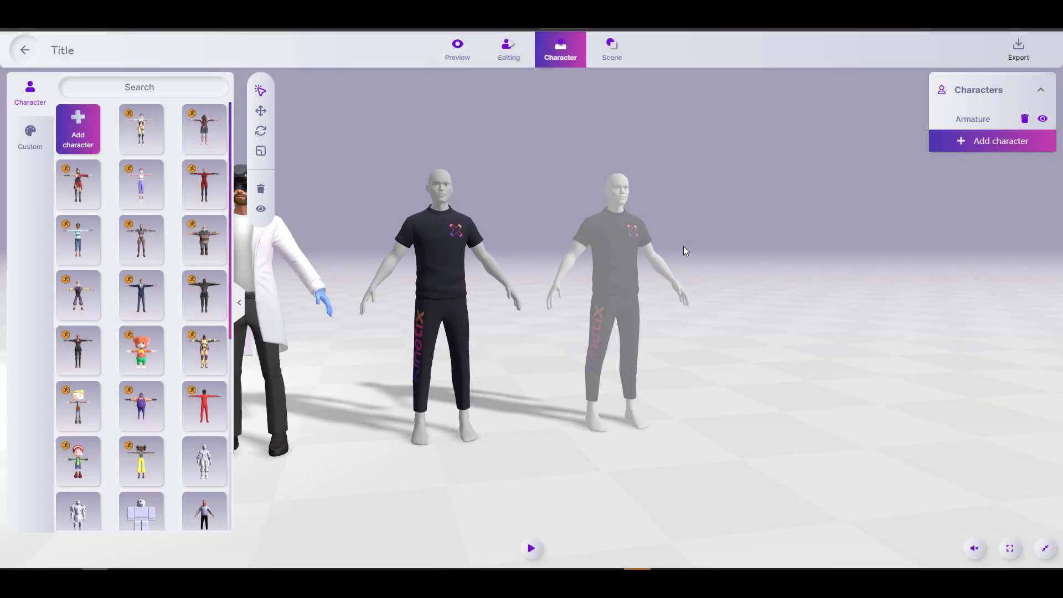
scroll(659, 318, down, 3)
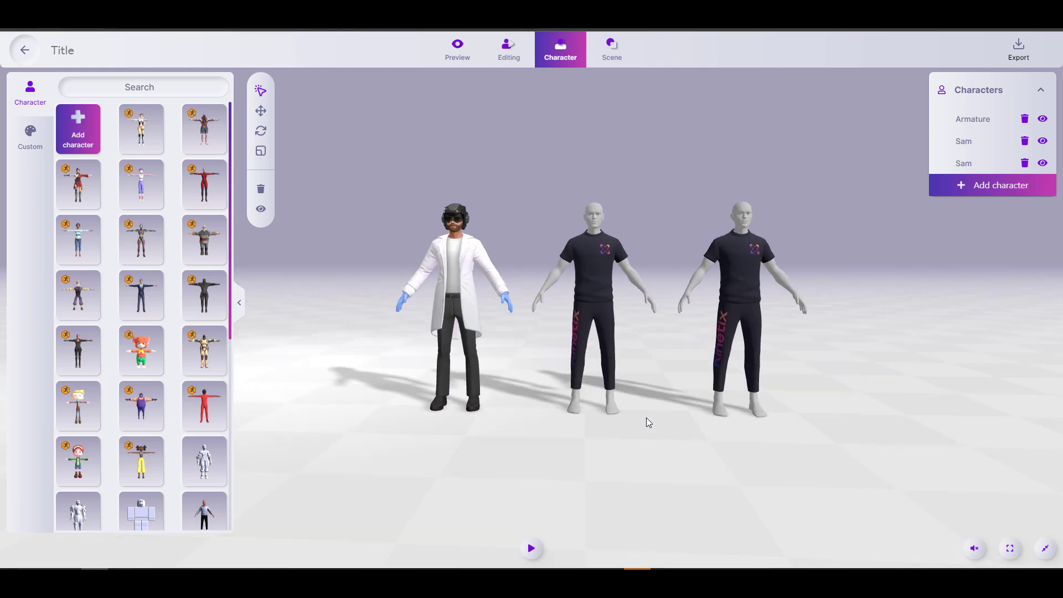
- Select the lab-coat avatar and both Sam mannequins in the scene
click(466, 287)
click(600, 254)
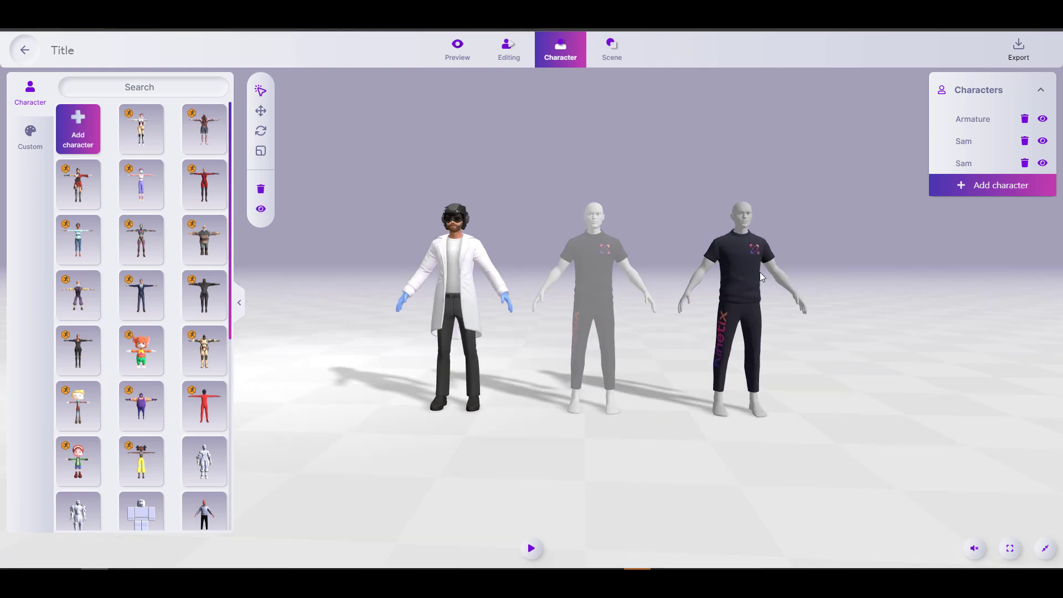
click(744, 263)
- Add run_to_dive to the bottom Sam track and offensive_idle to the middle Sam track
click(513, 54)
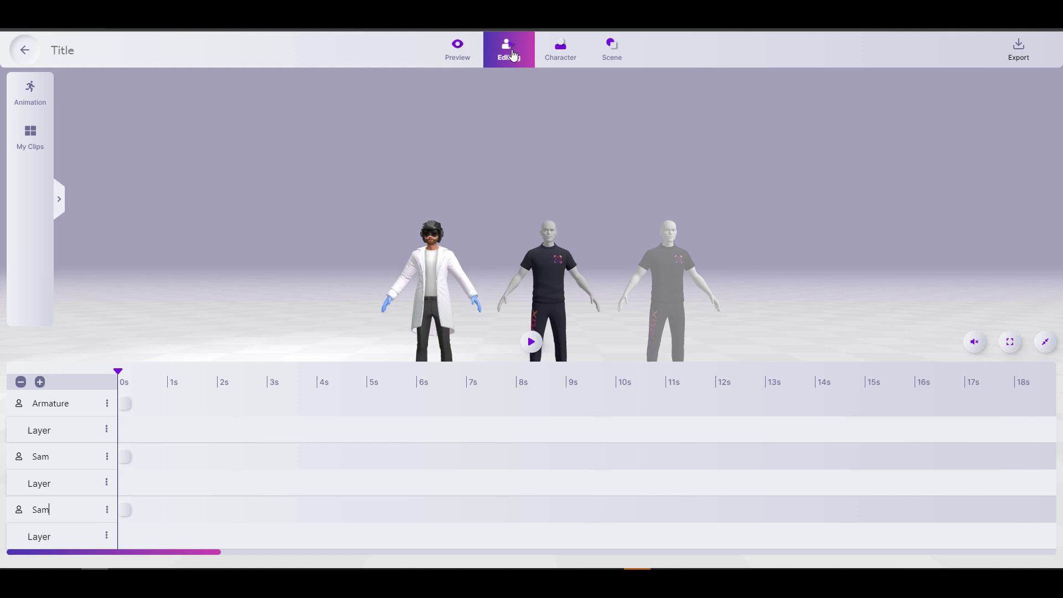
click(30, 91)
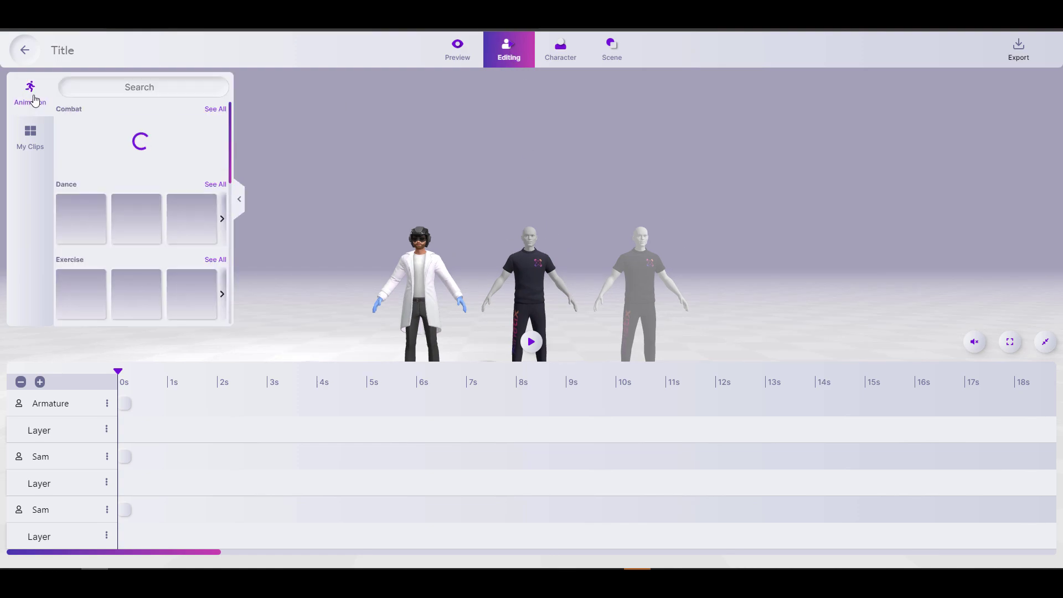
scroll(138, 221, down, 5)
mouse_move(191, 244)
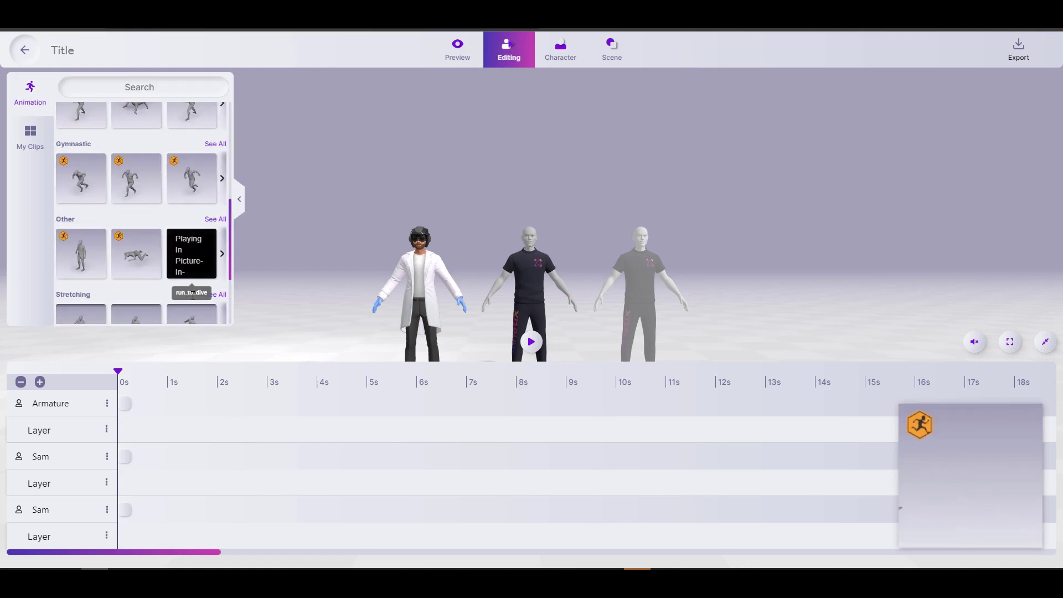
drag(191, 266, 157, 536)
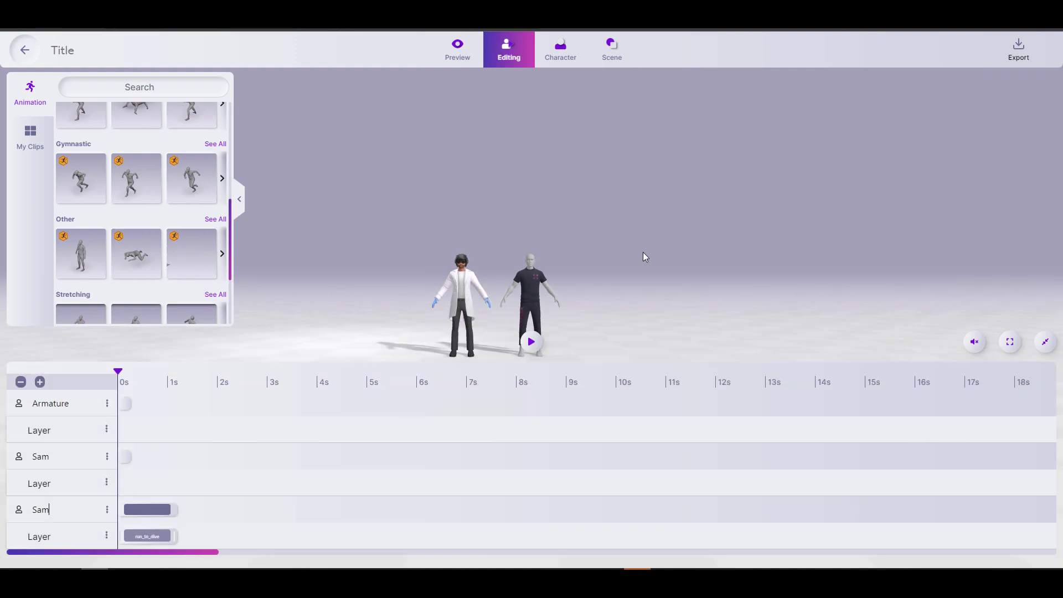
drag(643, 256, 800, 331)
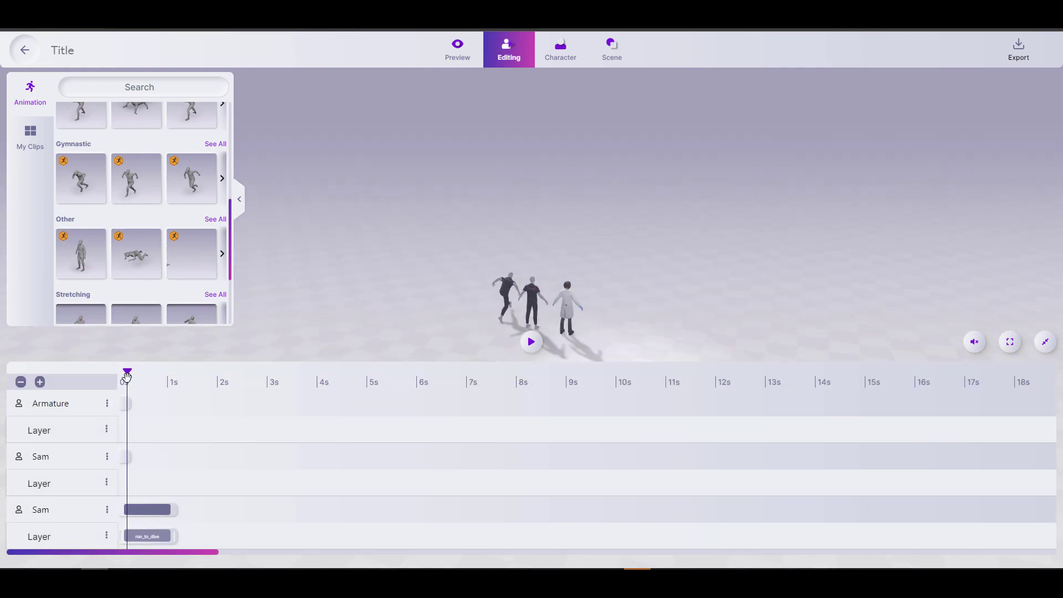
drag(558, 208, 555, 325)
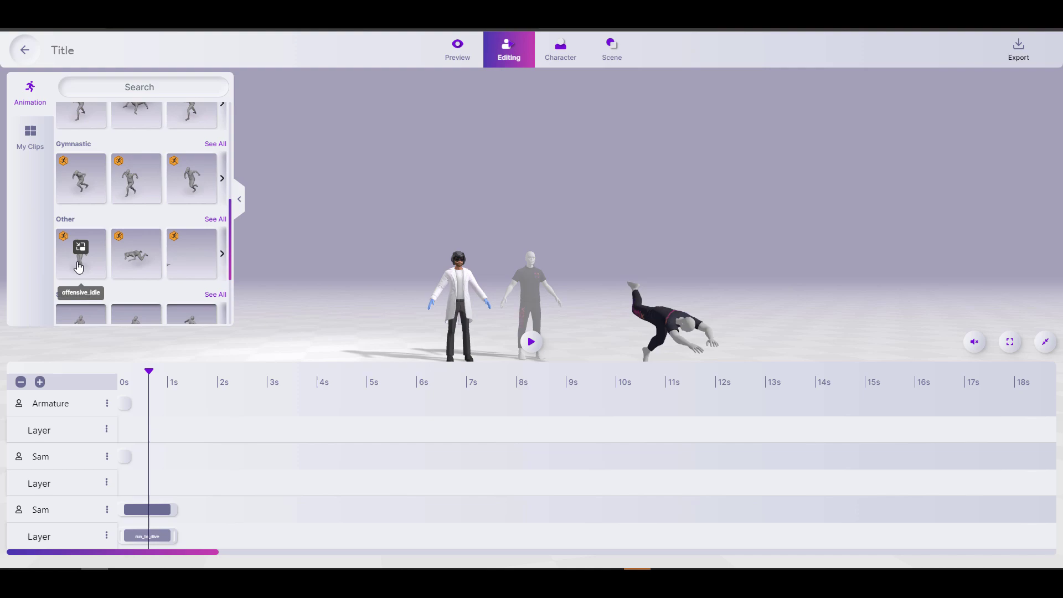
drag(78, 266, 160, 470)
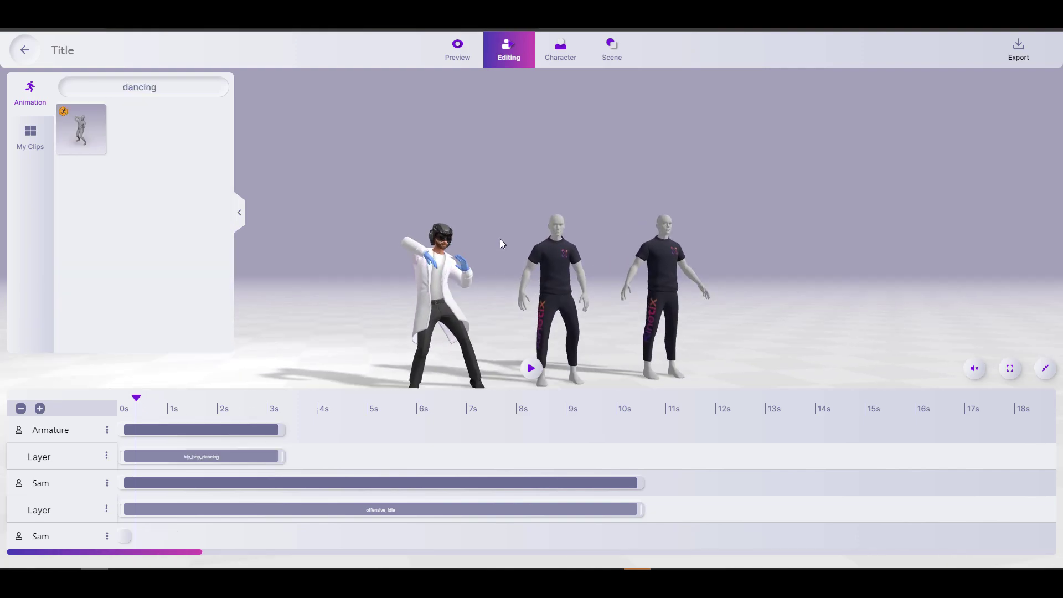
- Add the grey armchair from the furniture props and move the cartwheeling figure away from it
click(614, 56)
click(30, 93)
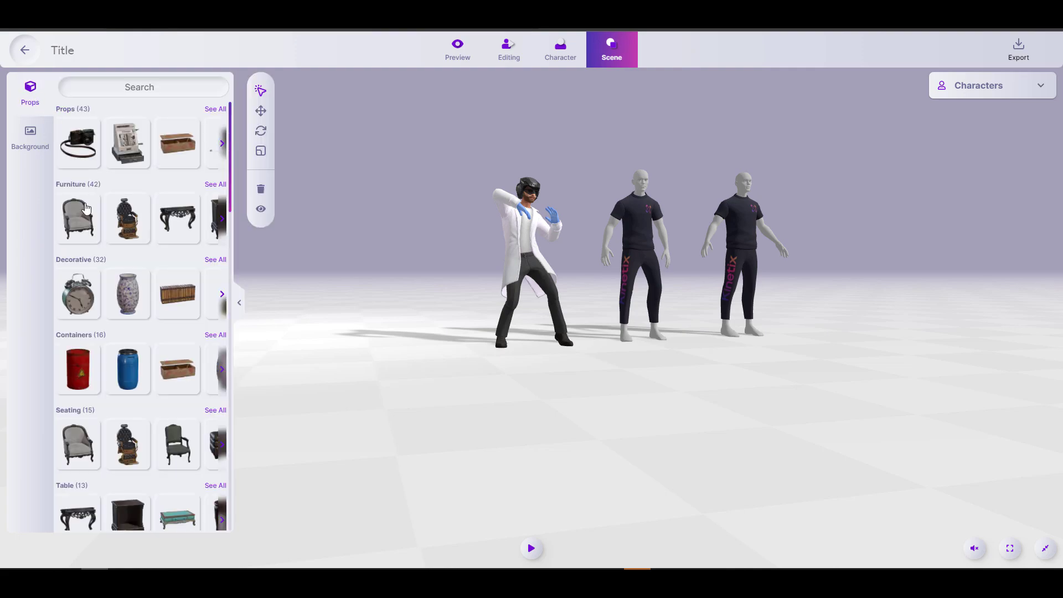
click(91, 227)
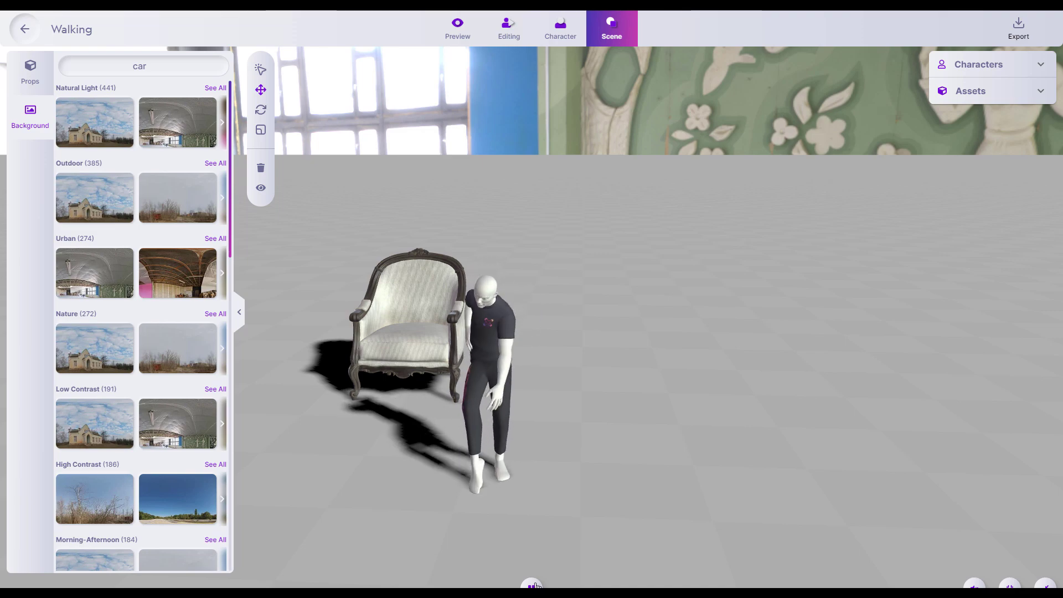
scroll(559, 531, down, 5)
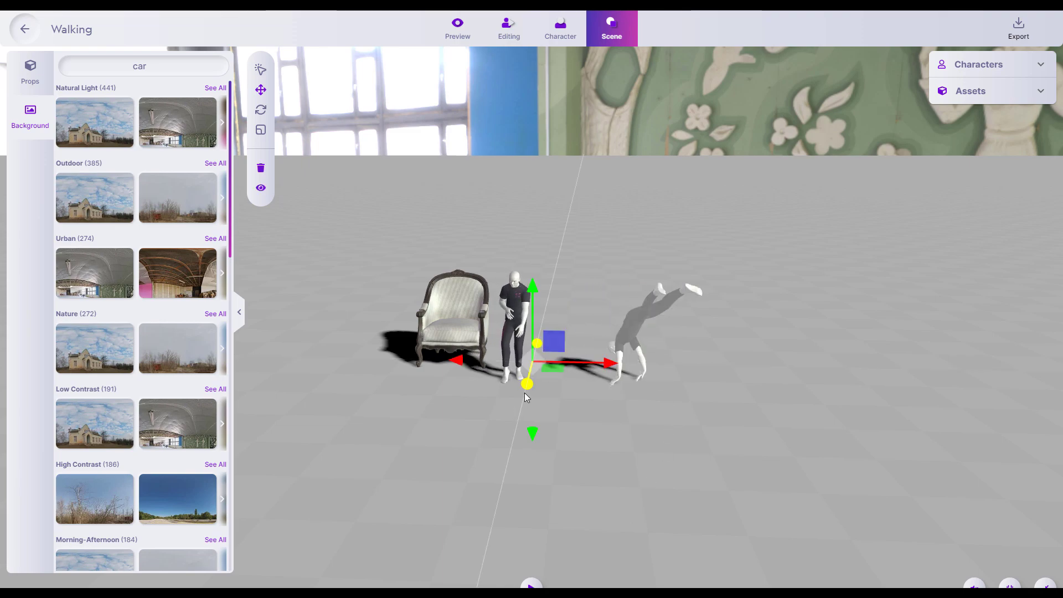
click(480, 479)
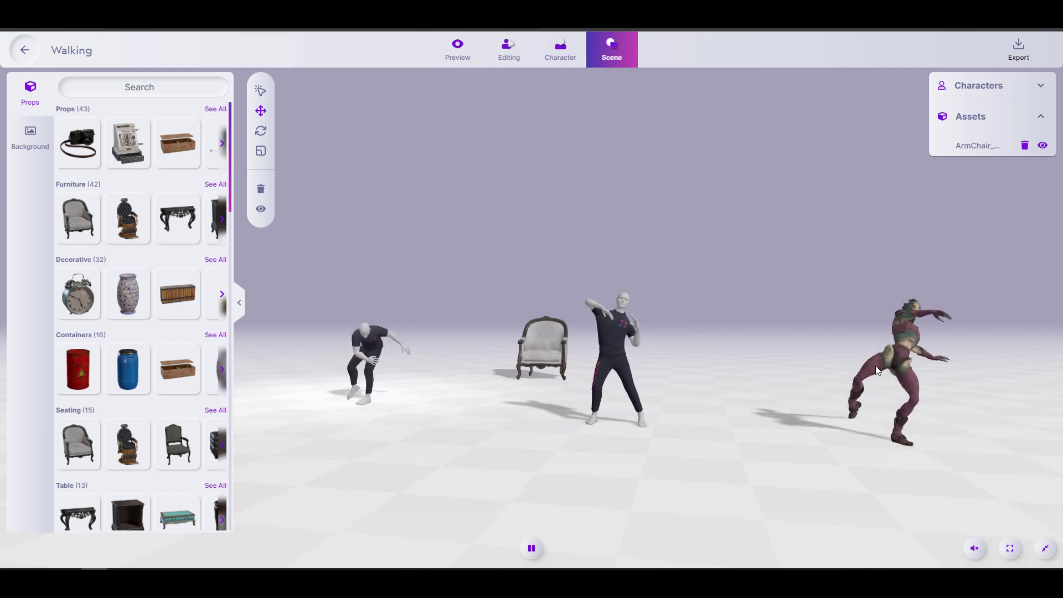
- Slide the zombie character beside the armchair and switch to rotating
click(903, 364)
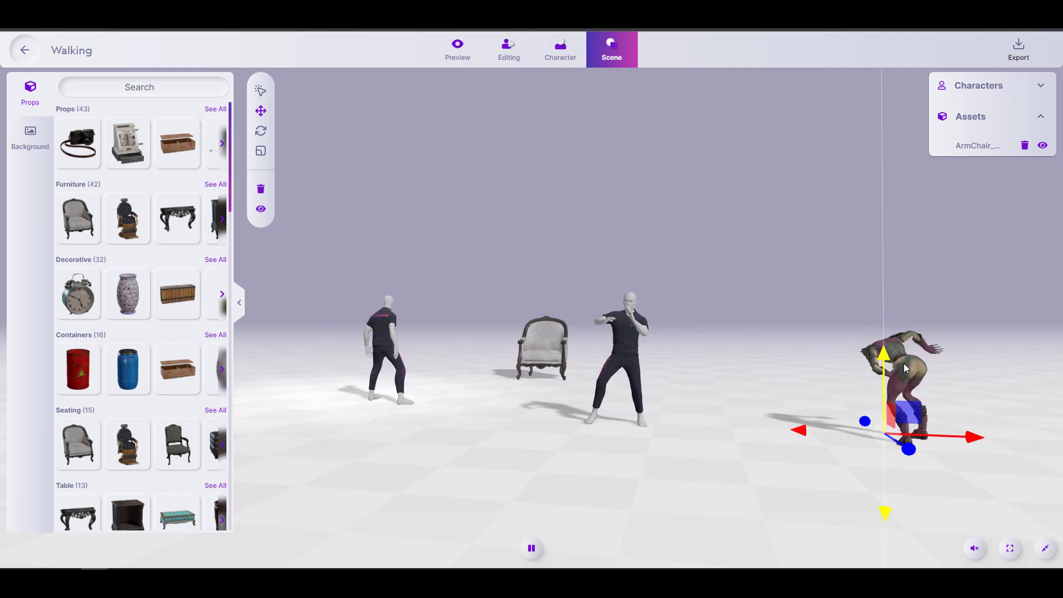
drag(957, 440, 566, 392)
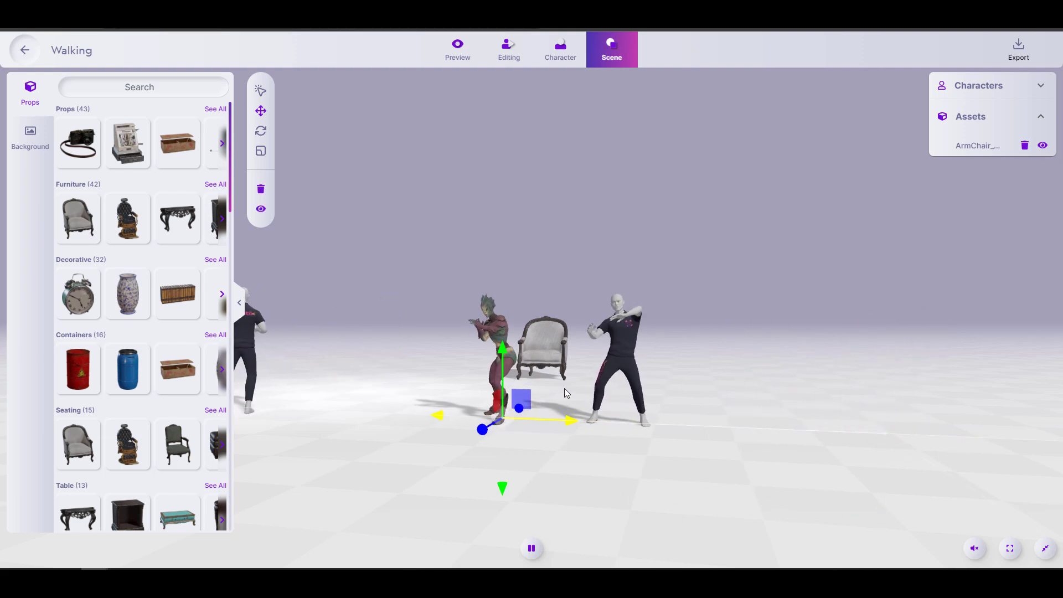
click(261, 131)
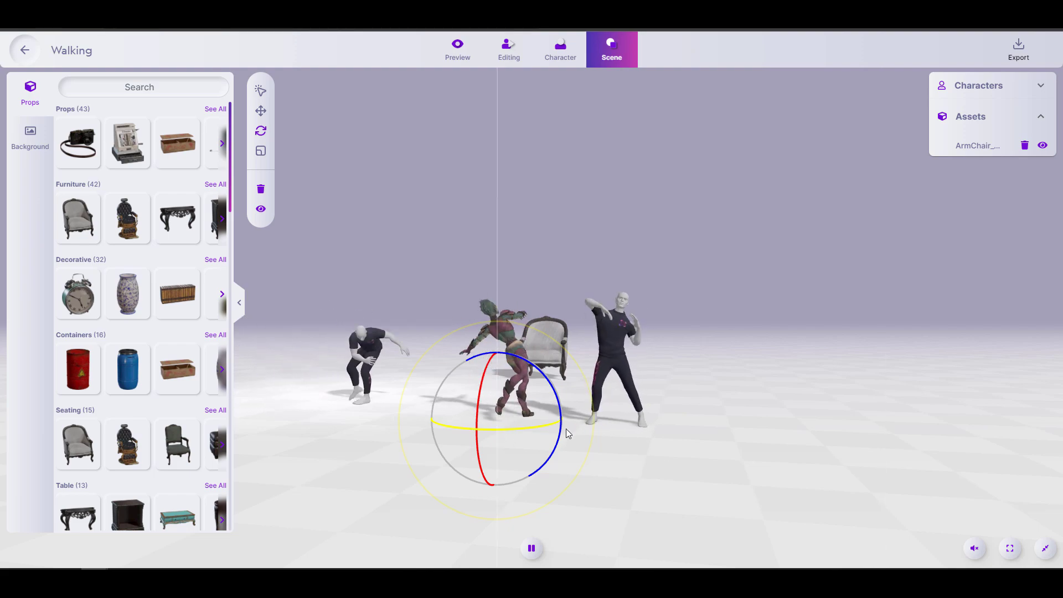
click(260, 349)
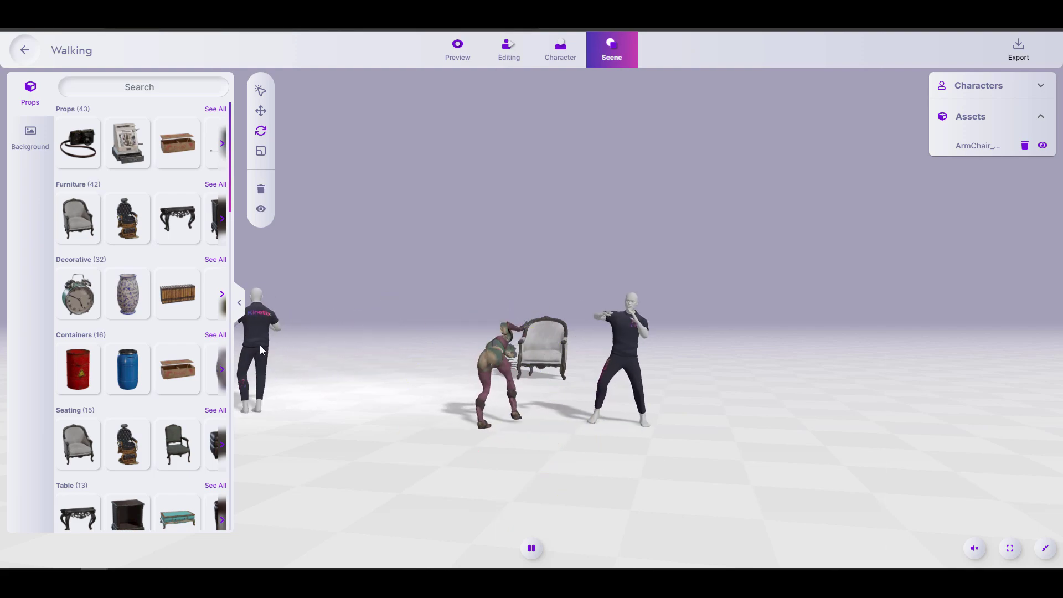
- Turn the left character, then move it right toward the group
drag(424, 427, 398, 391)
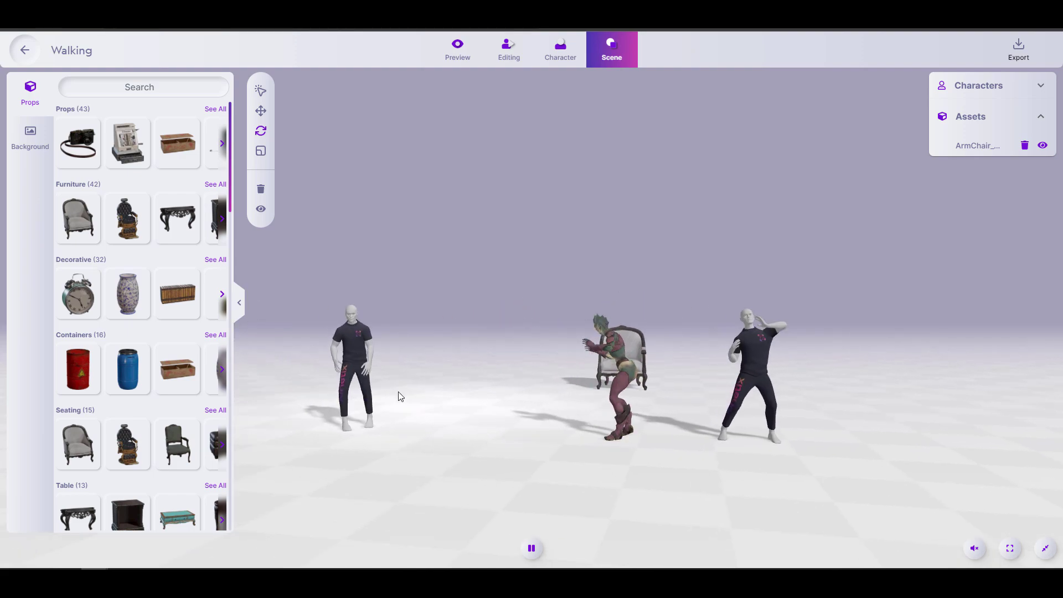
click(388, 404)
drag(402, 438, 445, 434)
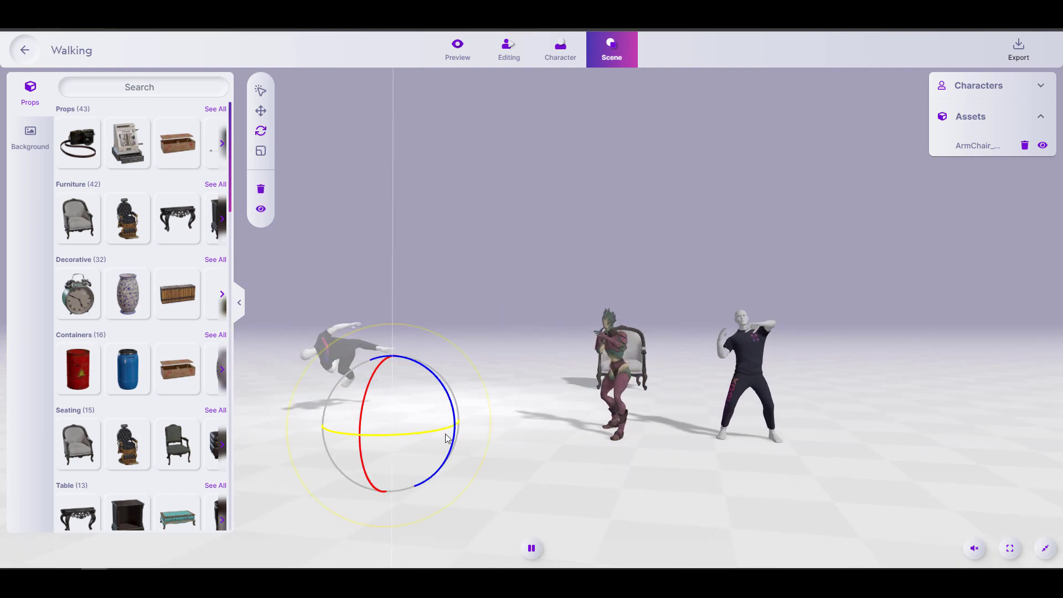
click(260, 130)
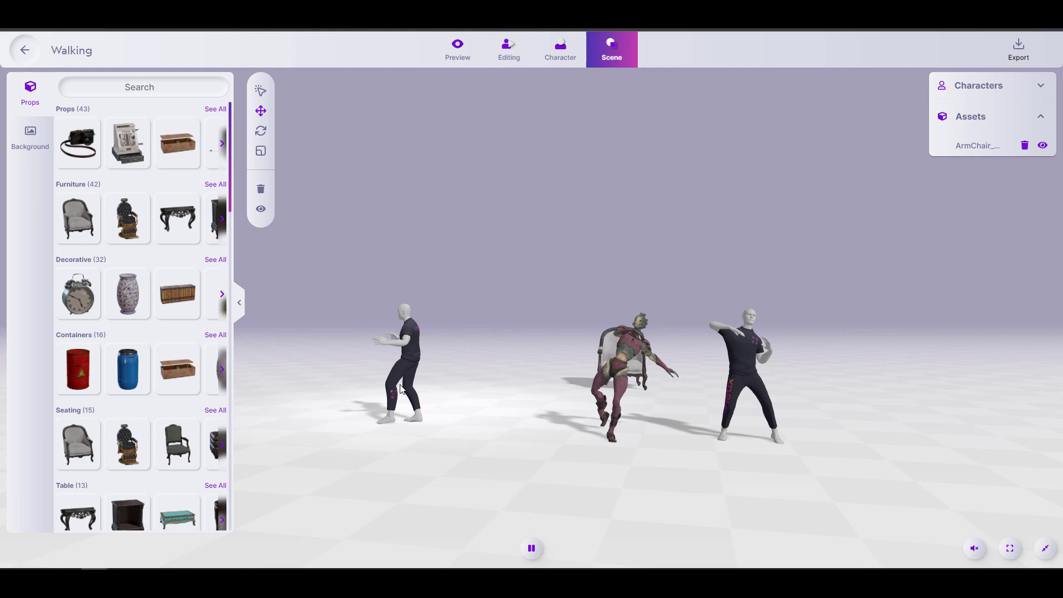
click(412, 349)
drag(429, 429, 686, 400)
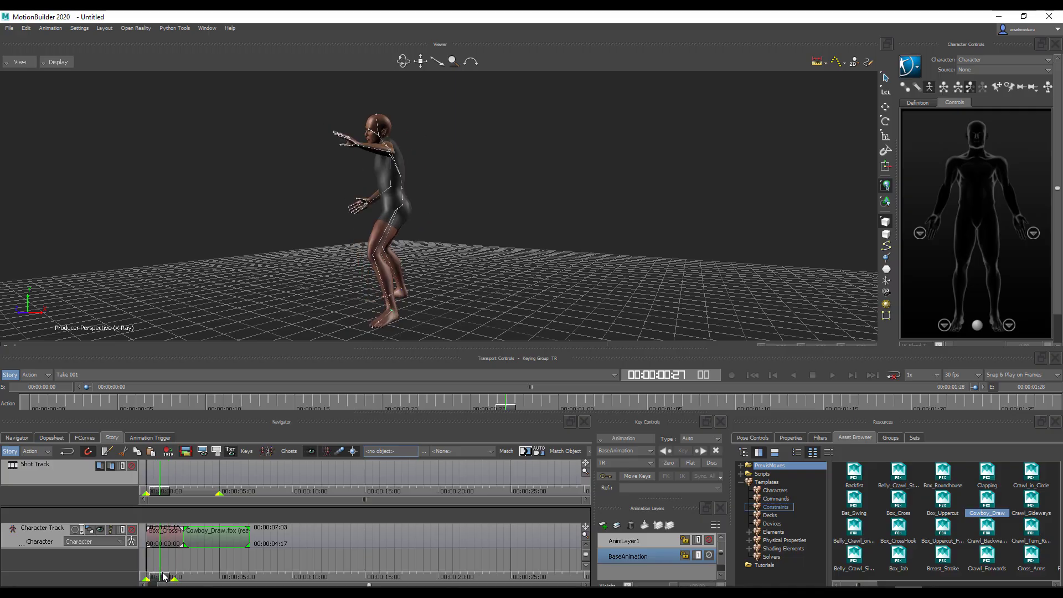
- Scrub the Cowboy_Draw clip on the Character Track twice to check the poses
mouse_move(184, 578)
mouse_down()
mouse_move(200, 578)
mouse_move(147, 578)
mouse_move(194, 579)
mouse_up()
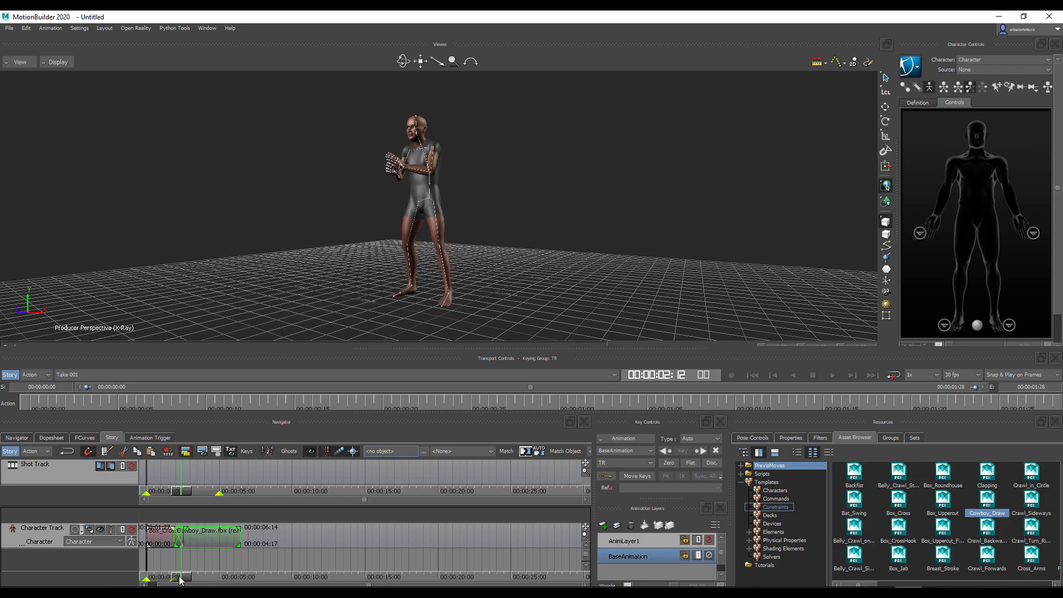
mouse_move(180, 579)
mouse_down()
mouse_move(197, 577)
mouse_move(169, 578)
mouse_move(194, 577)
mouse_up()
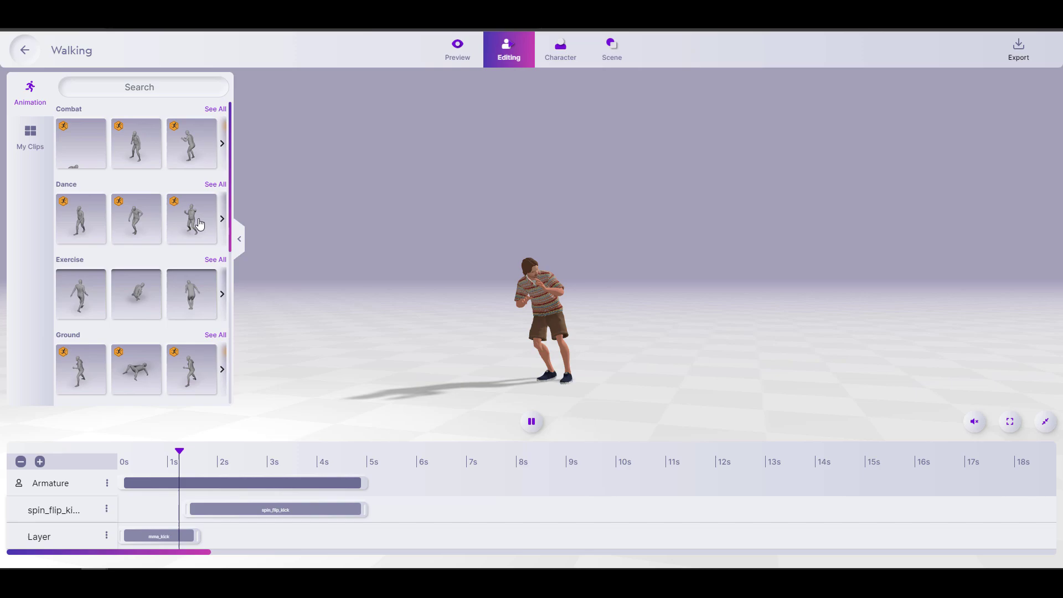
scroll(200, 223, down, 5)
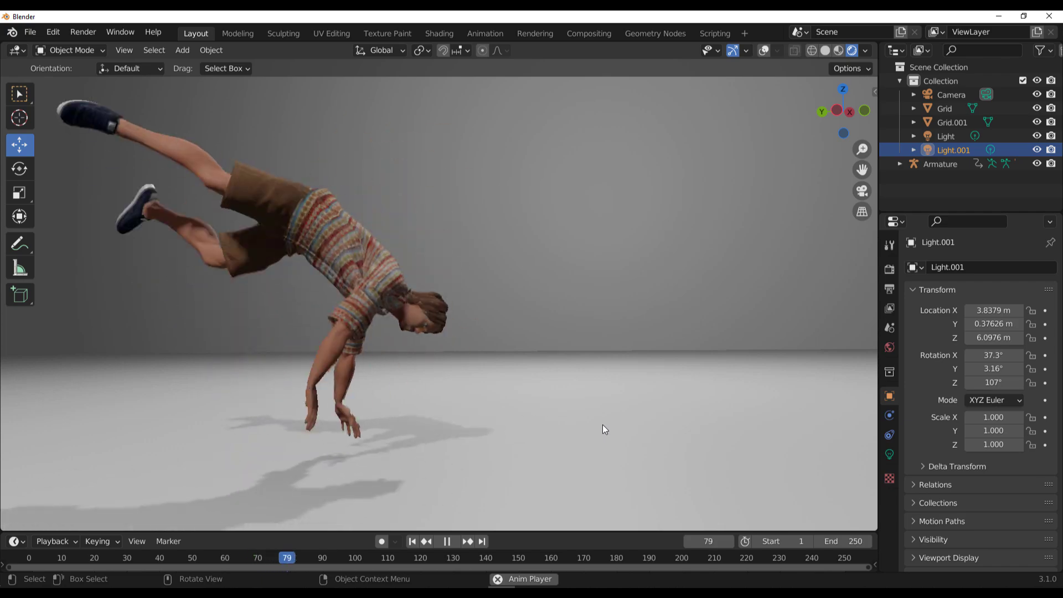
- Nudge the floor Grid slightly, then step through and play the dance animation
click(606, 446)
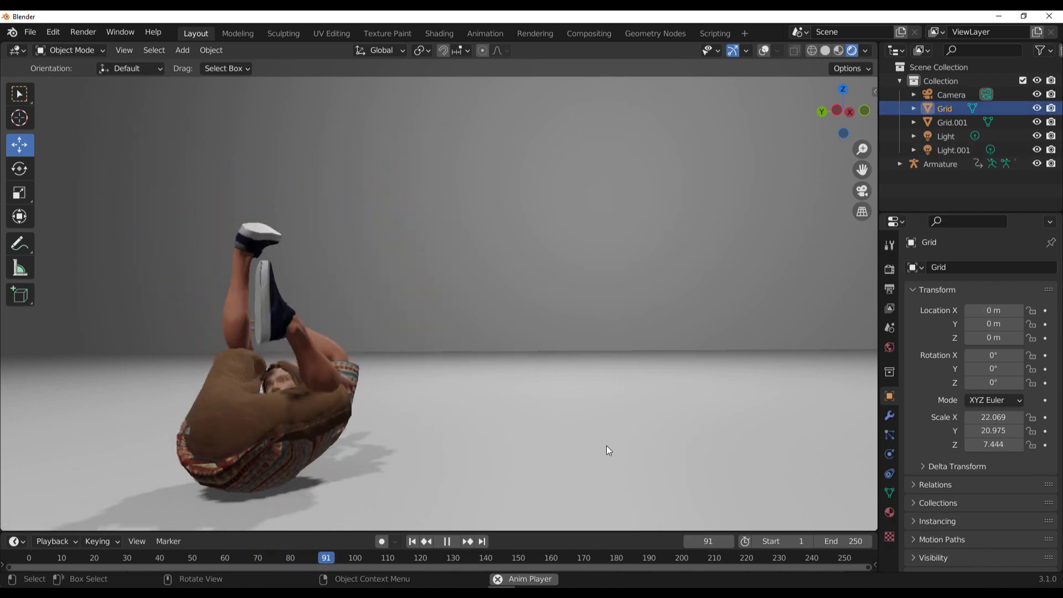
drag(577, 431, 577, 437)
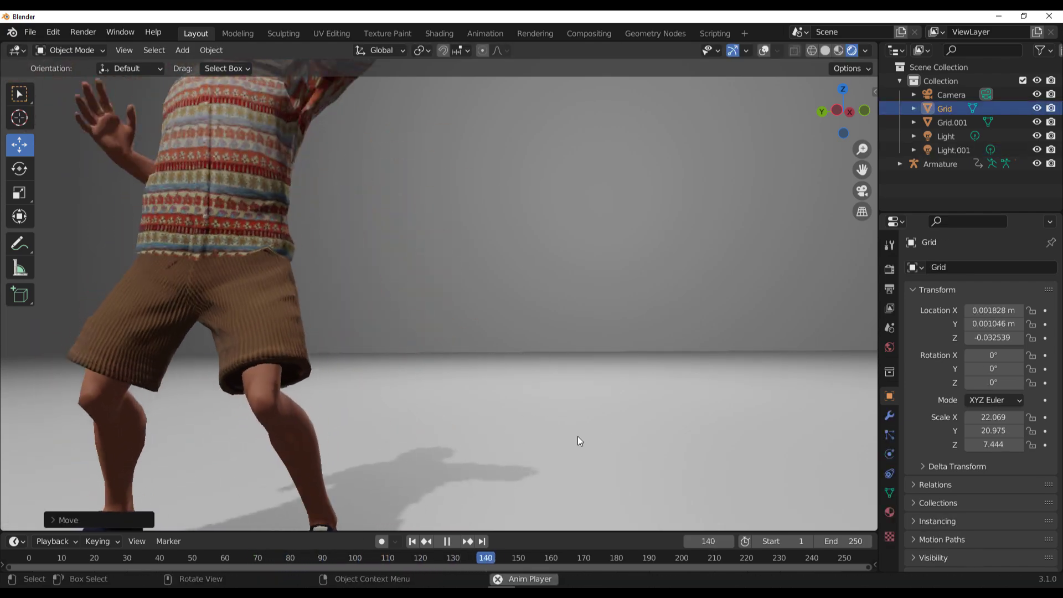
scroll(579, 437, down, 5)
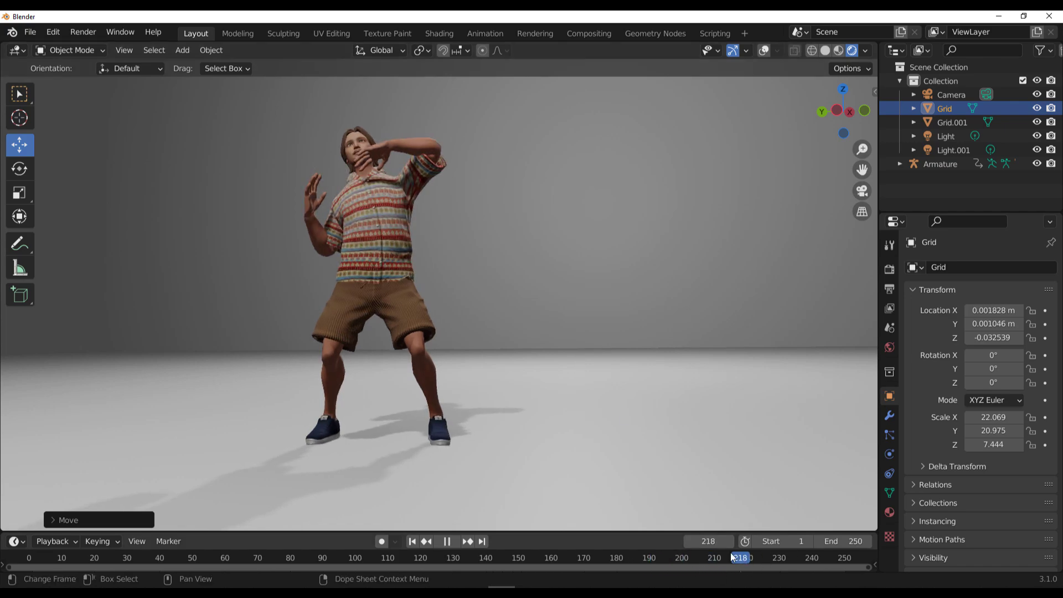
drag(731, 554, 644, 563)
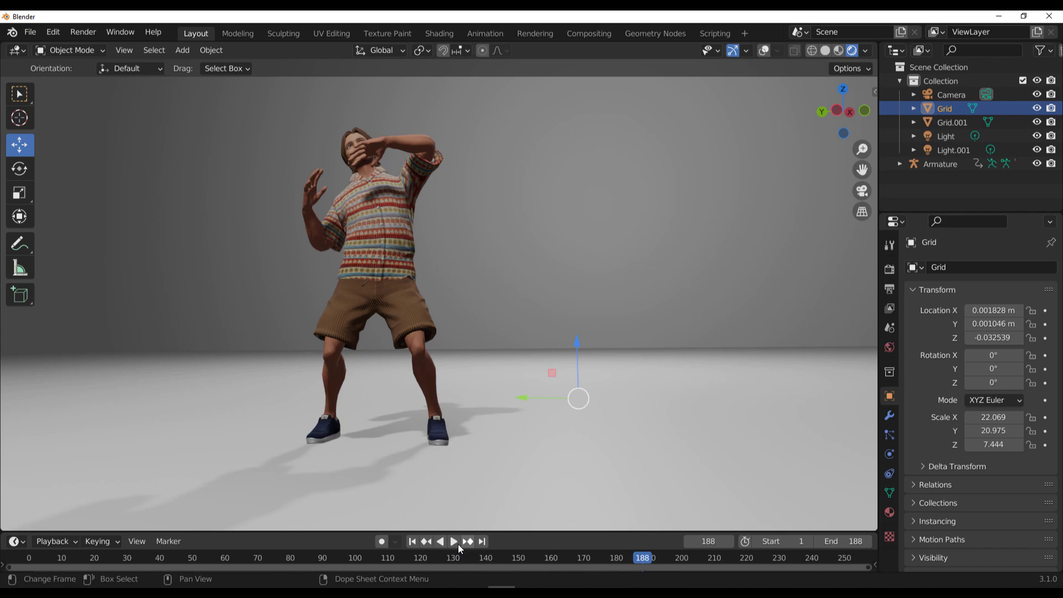
click(454, 542)
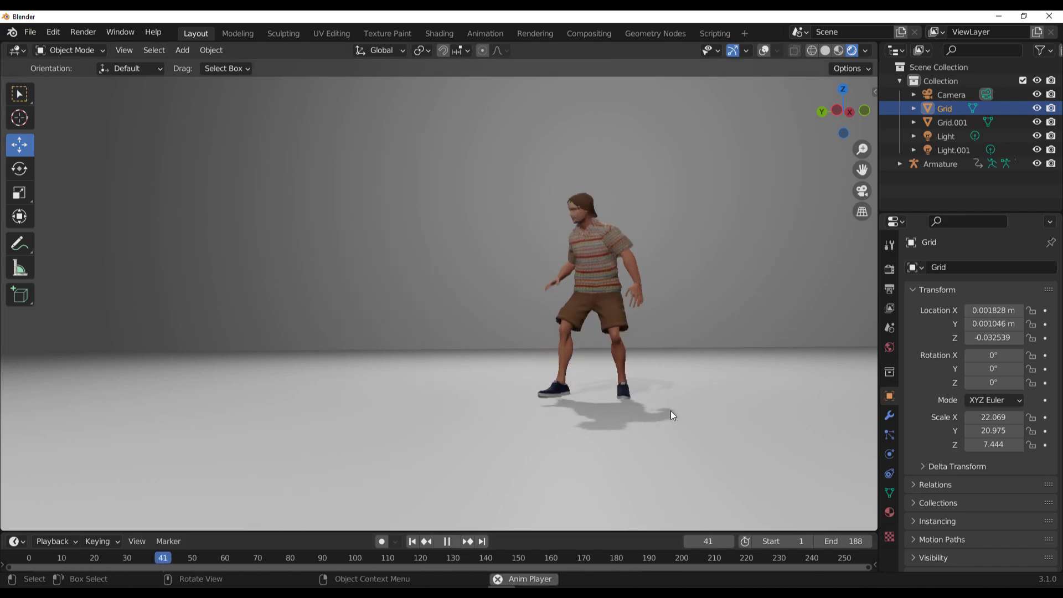
- Reposition the Grid.001 wall and the floor Grid with G, then check the floor placement
click(681, 426)
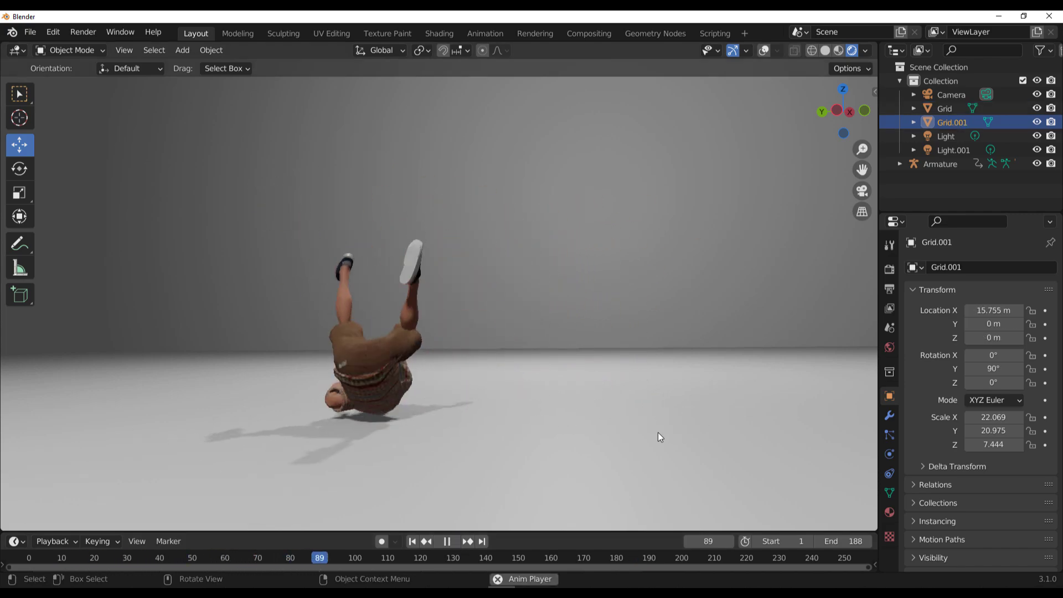
key(g)
click(659, 457)
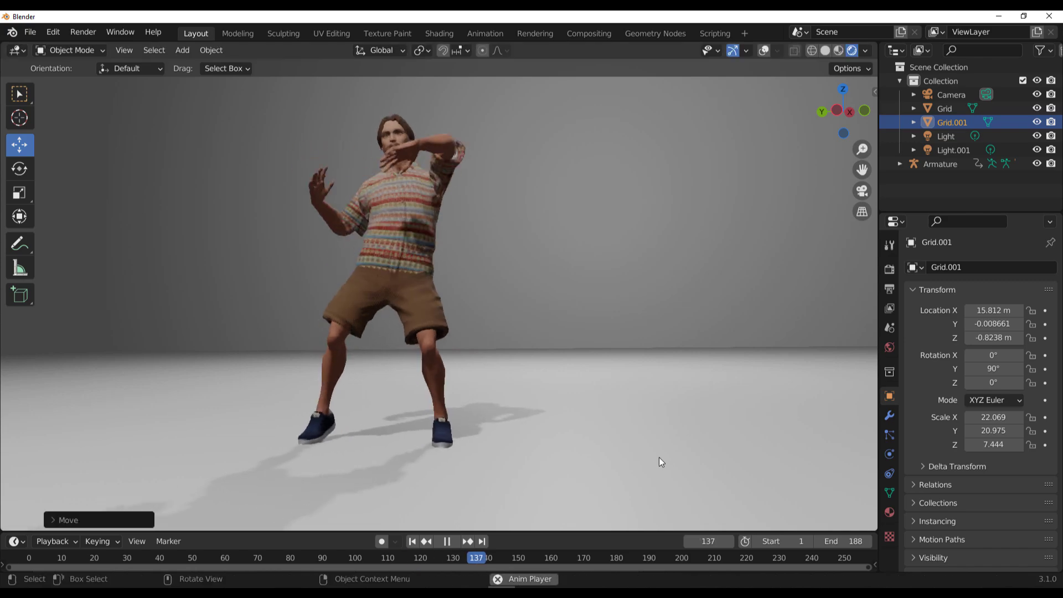
click(651, 421)
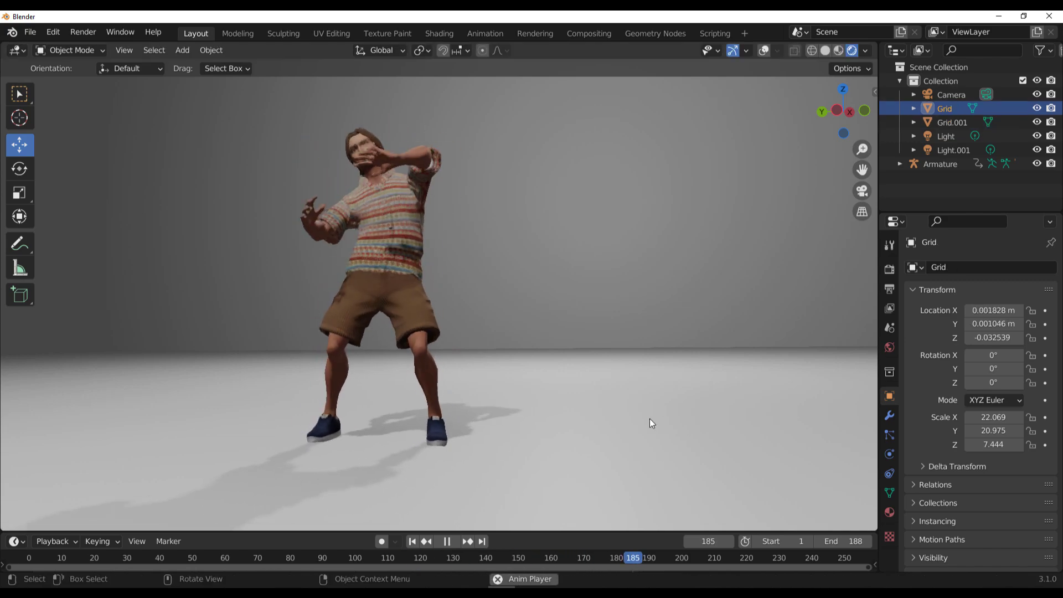
key(g)
click(653, 436)
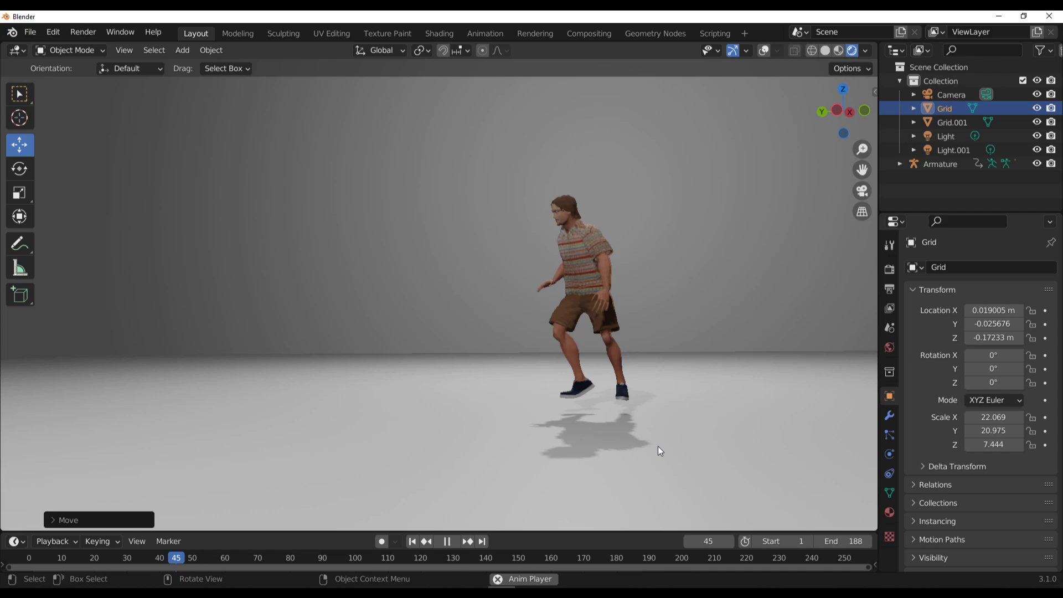
key(g)
click(660, 436)
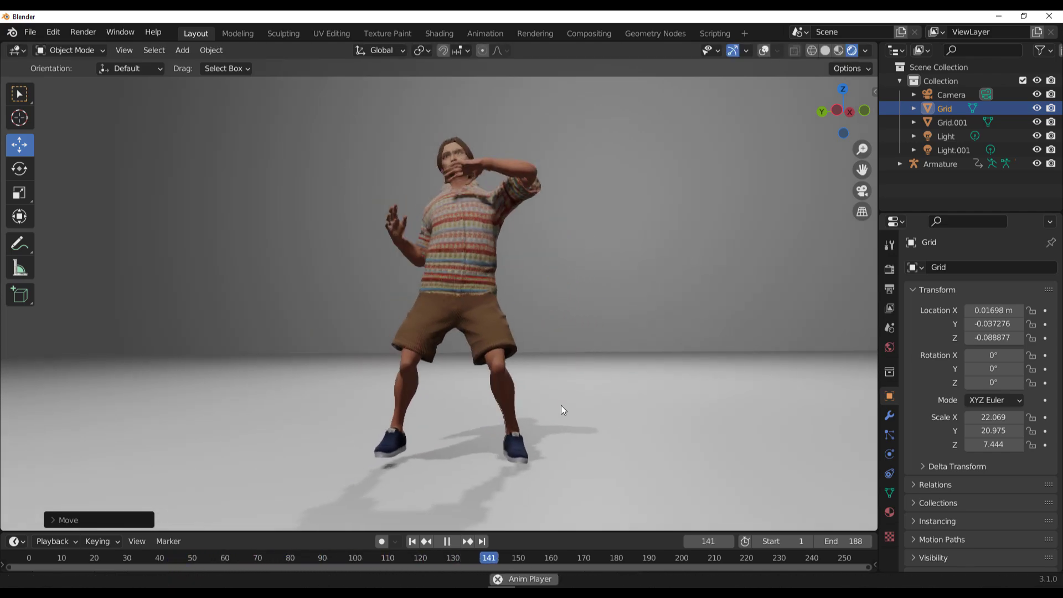
middle_drag(537, 416, 517, 431)
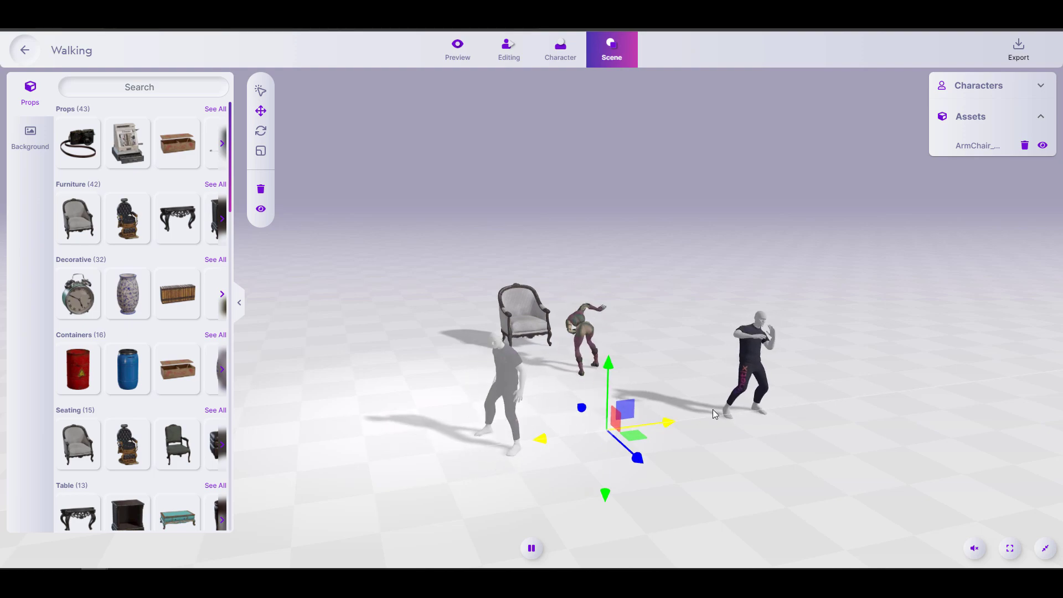
- Place the dark-shirted dancer beside the armchair, shift the zombie left, and show the avatar's mask options
click(759, 335)
drag(745, 382, 613, 319)
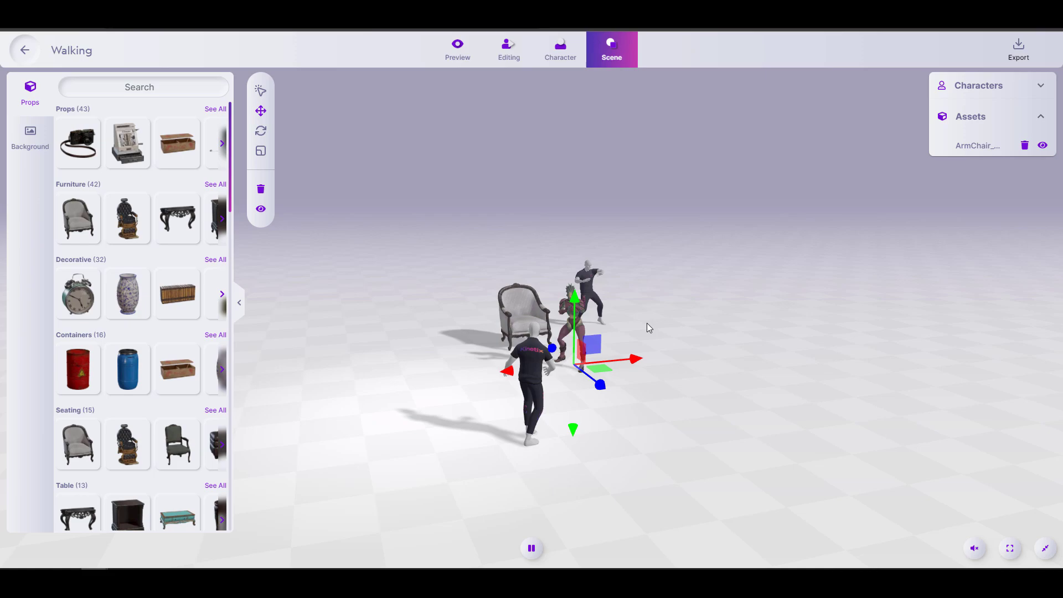
drag(636, 360, 420, 375)
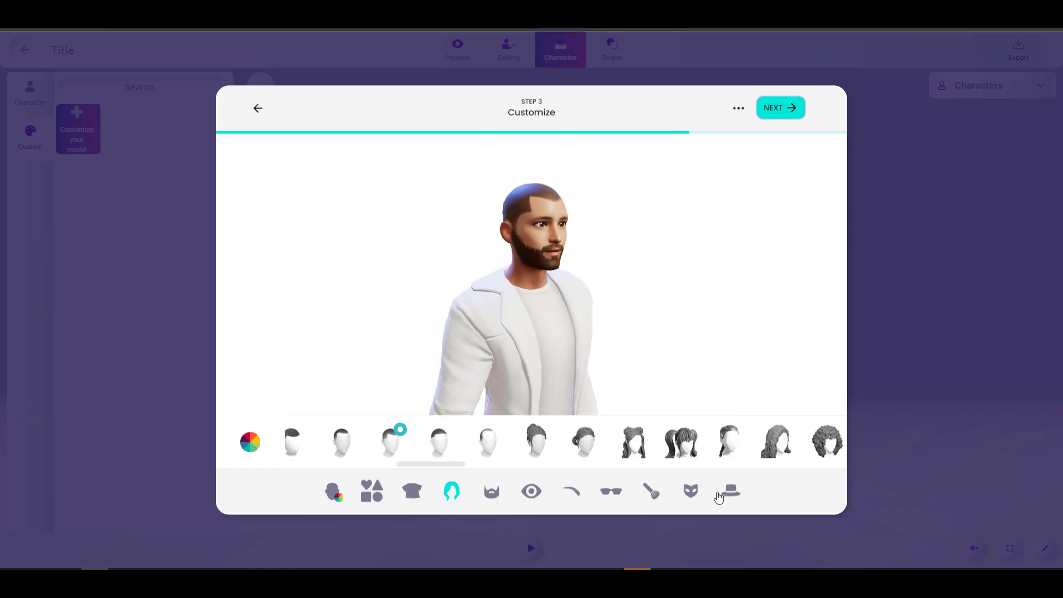
click(691, 491)
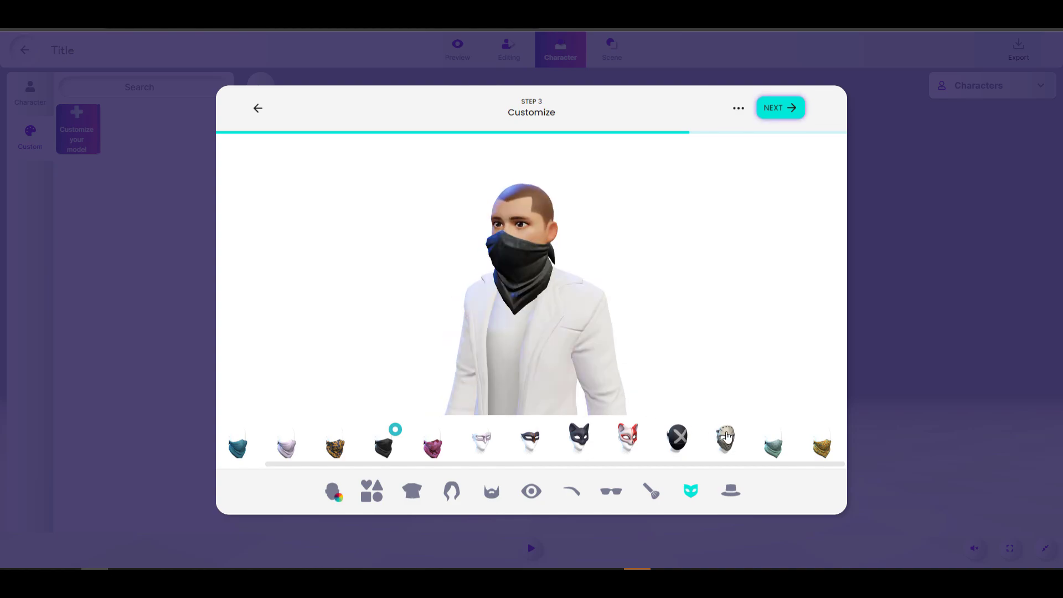
- Try different bandanas on the avatar, ending with the black X mask
click(726, 440)
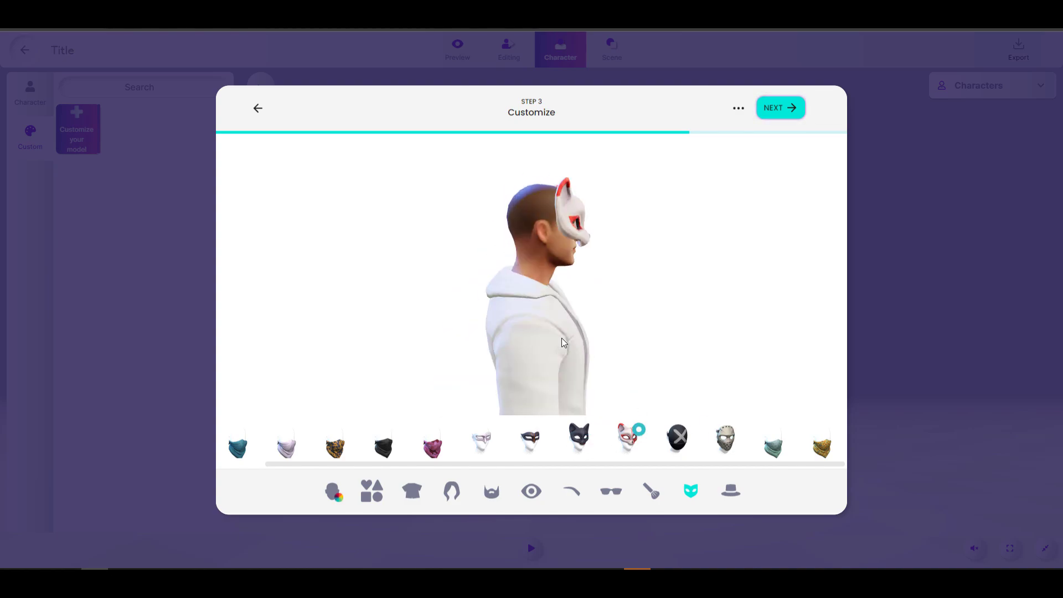
click(384, 446)
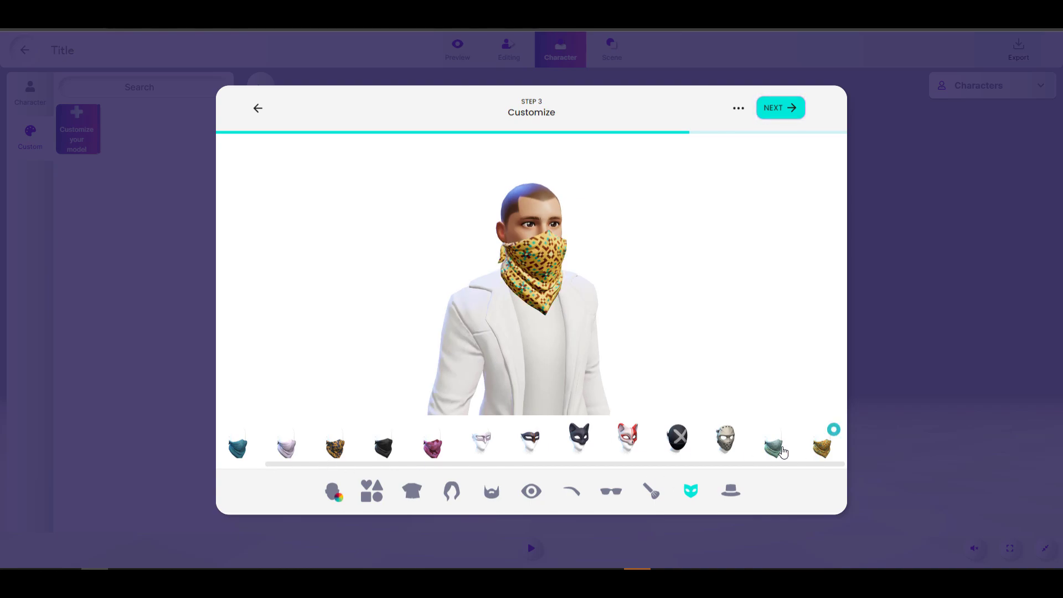
click(678, 439)
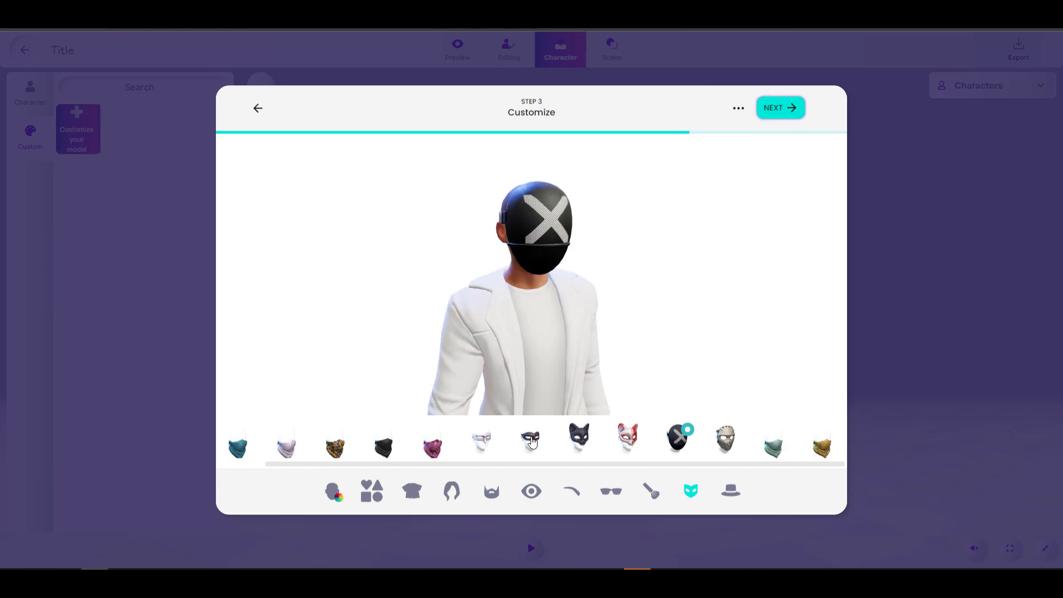
- Give the avatar a different pair of glasses from the Glasses options
scroll(235, 443, left, 1)
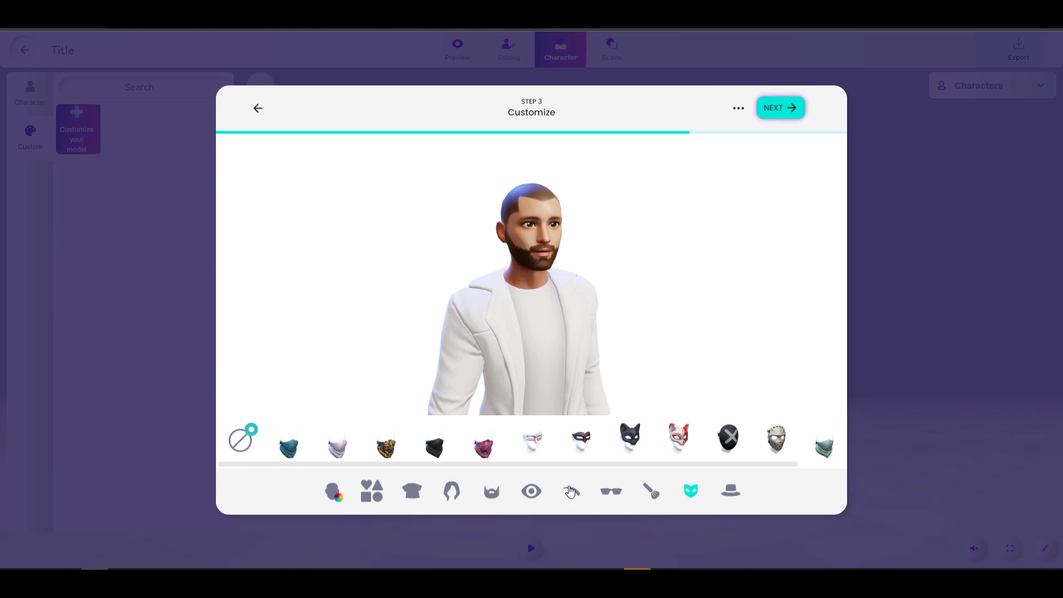
click(610, 491)
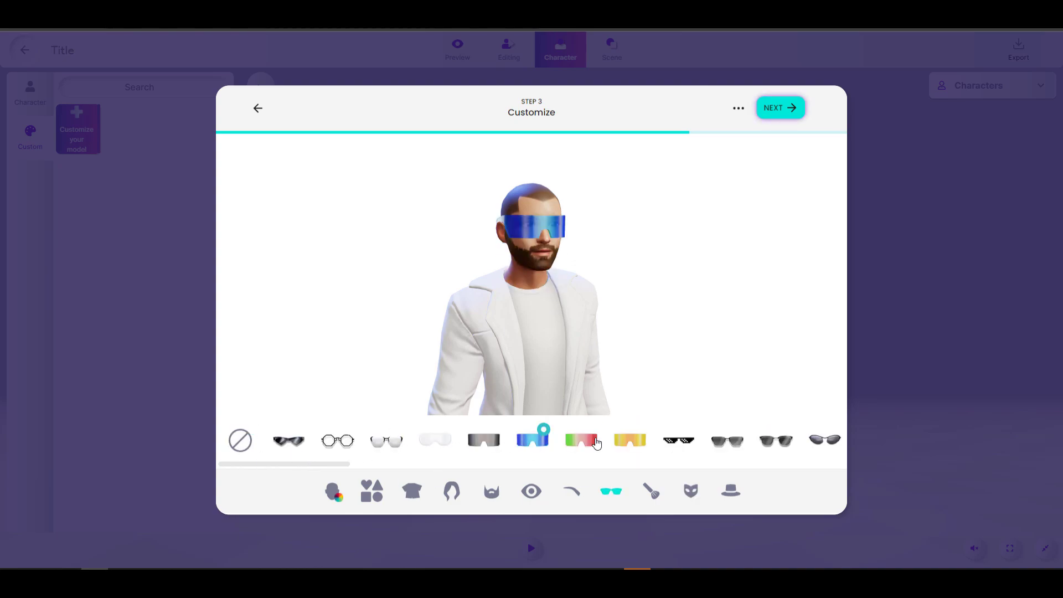
click(679, 440)
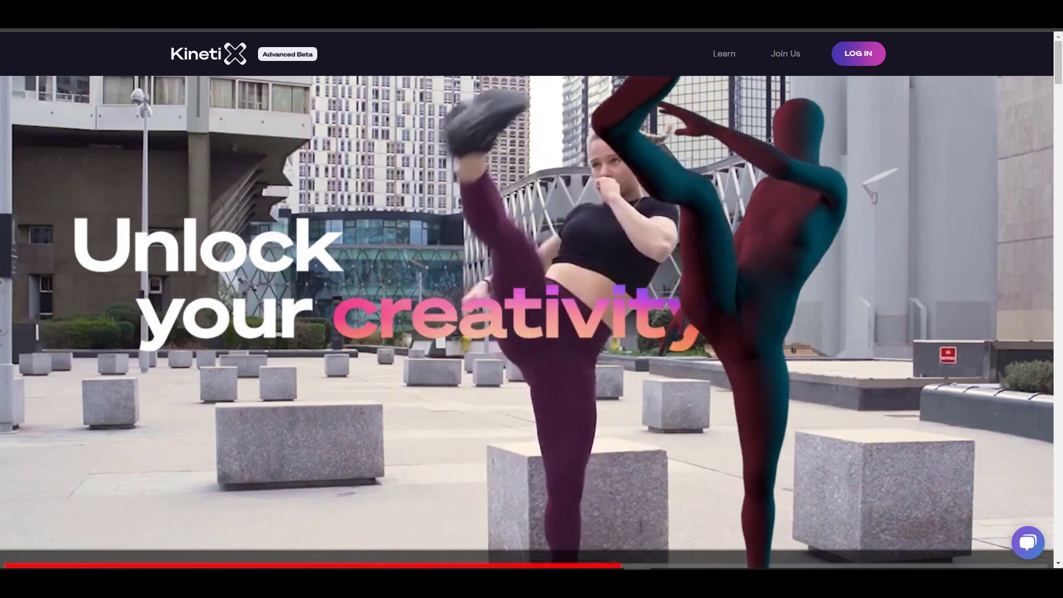
- Autoscroll the Kinetix homepage down to the 'Start creating now for free' section
middle_click(1033, 69)
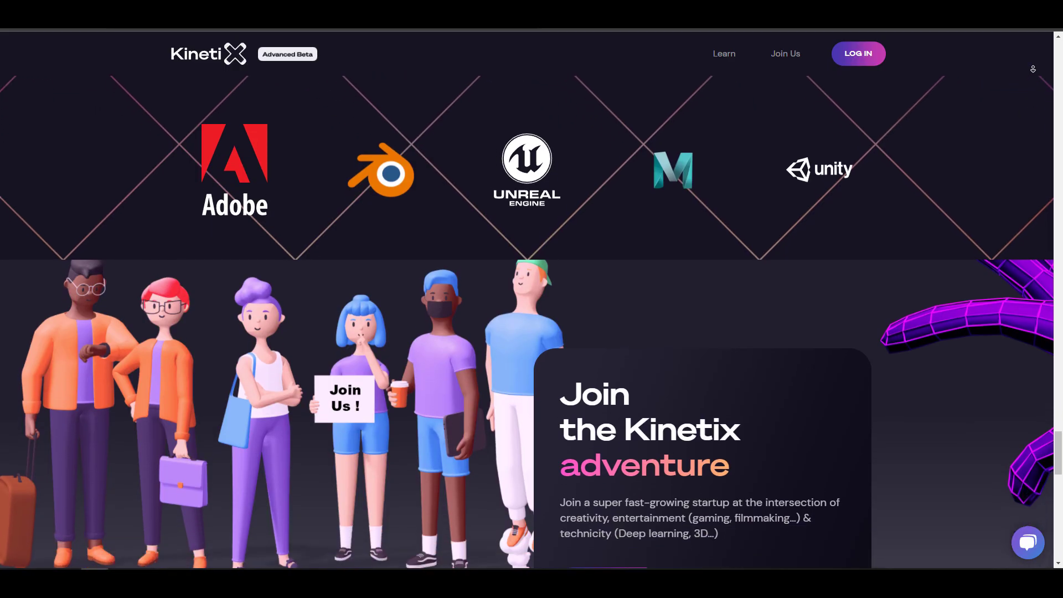